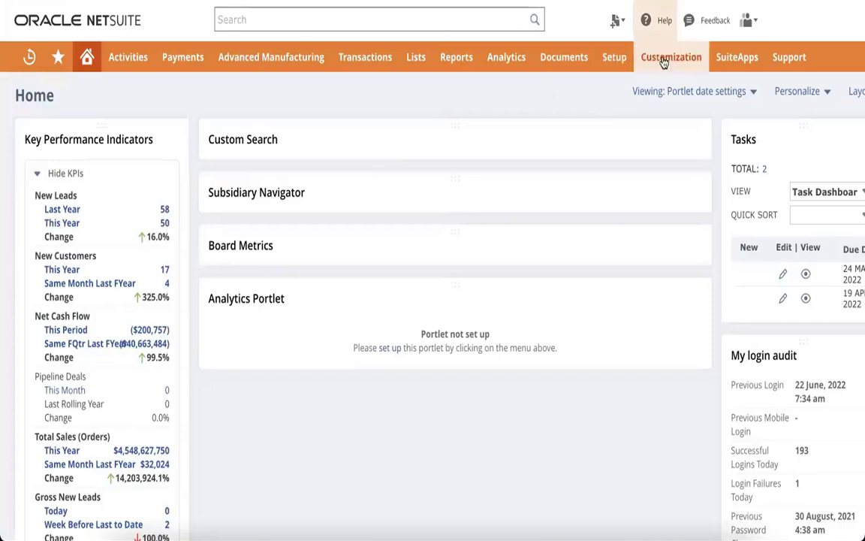
# Open the list of workflows and start creating a new workflow
pyautogui.moveTo(666, 60)
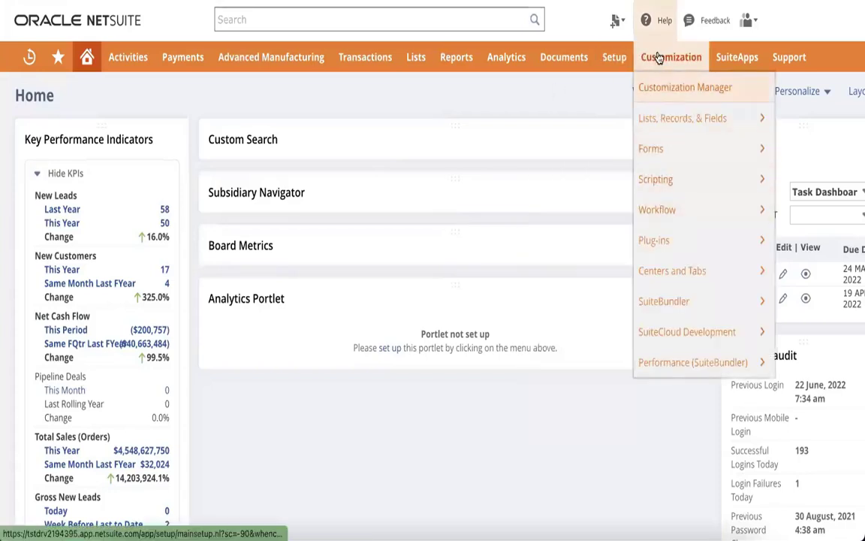
pyautogui.moveTo(664, 225)
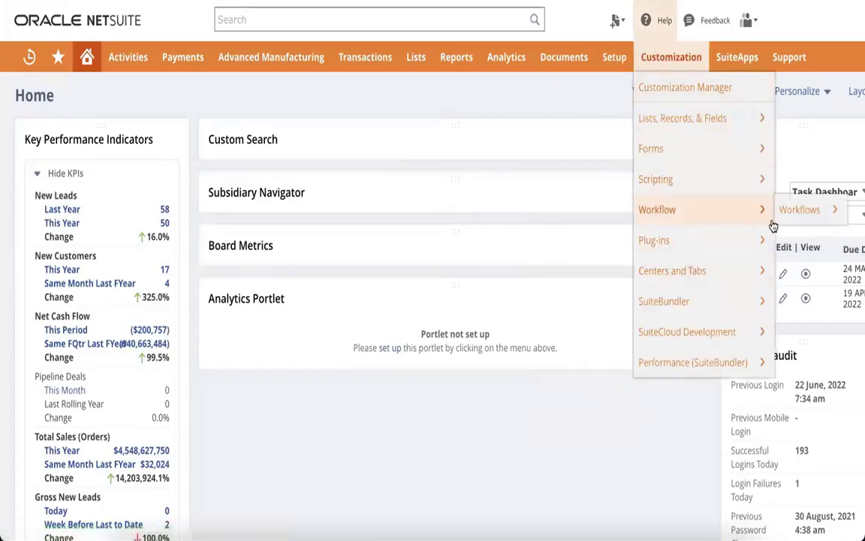
pyautogui.moveTo(790, 216)
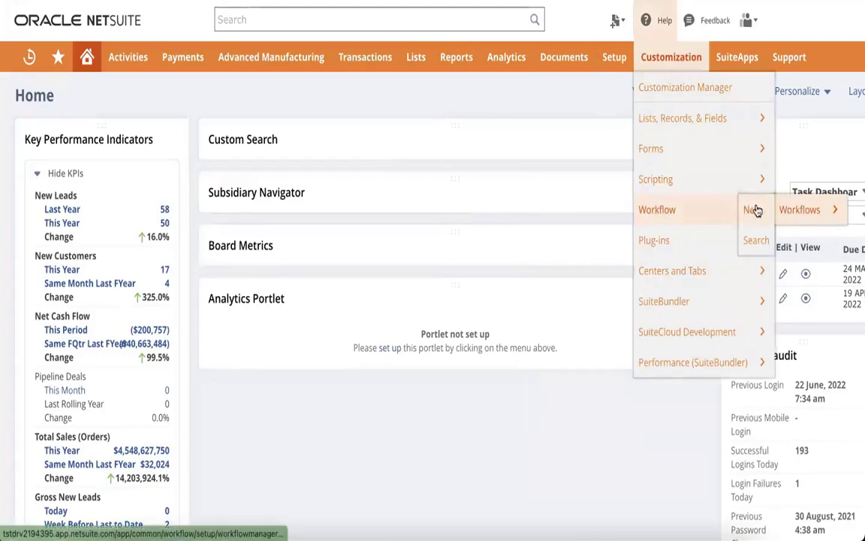
pyautogui.click(797, 215)
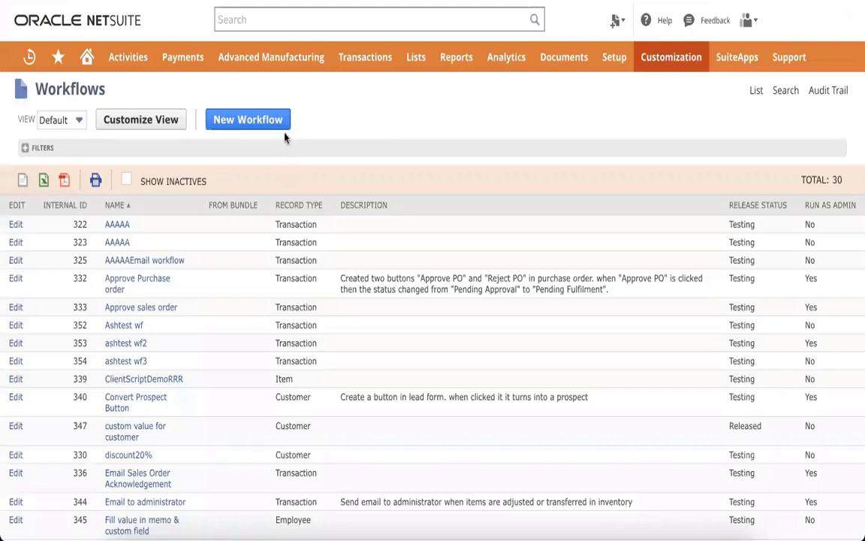
pyautogui.click(262, 122)
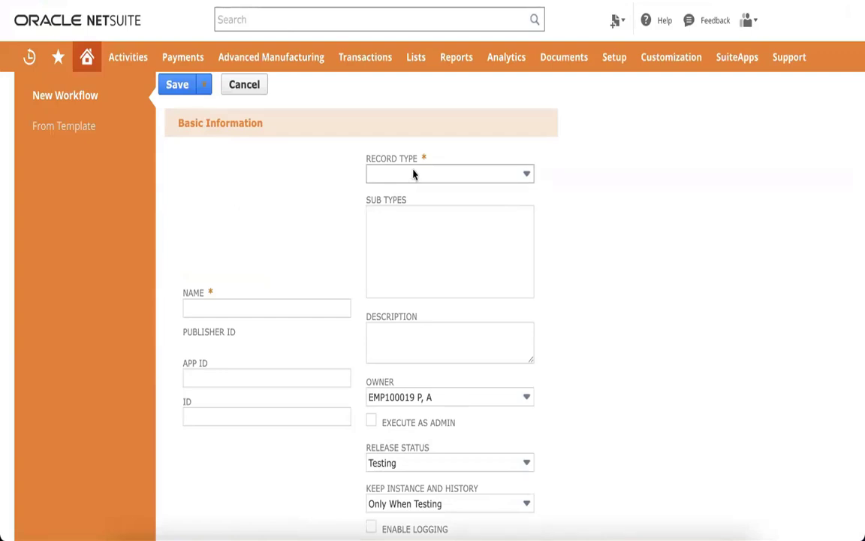
pyautogui.click(413, 175)
pyautogui.scroll(-10, 416, 236)
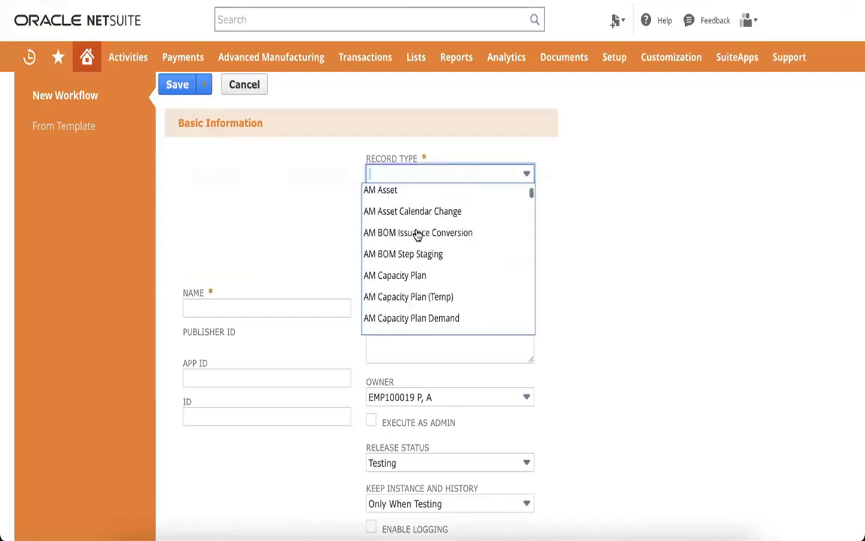
pyautogui.scroll(-5, 416, 234)
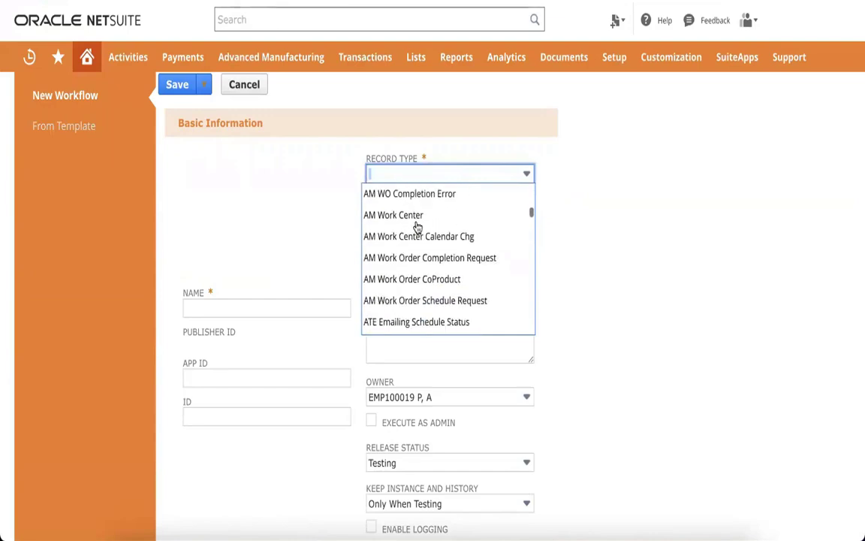
pyautogui.scroll(-5, 417, 232)
pyautogui.scroll(-5, 418, 229)
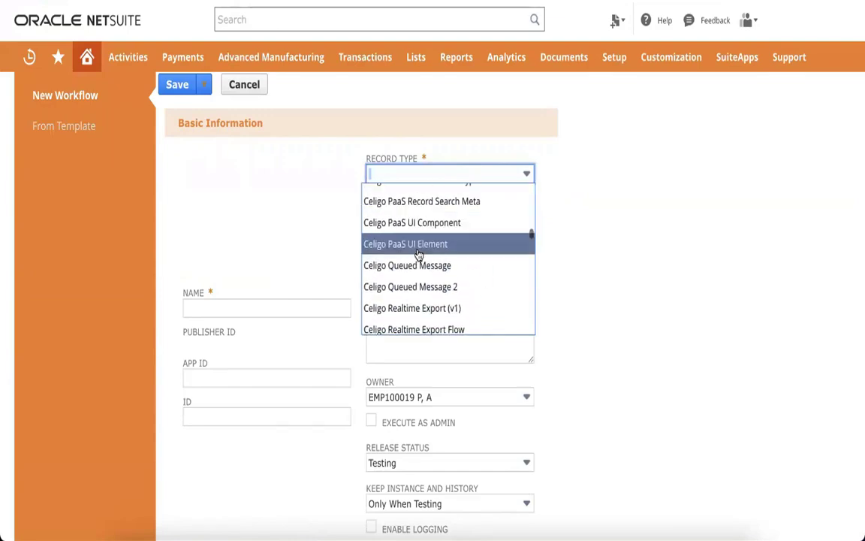
pyautogui.click(418, 248)
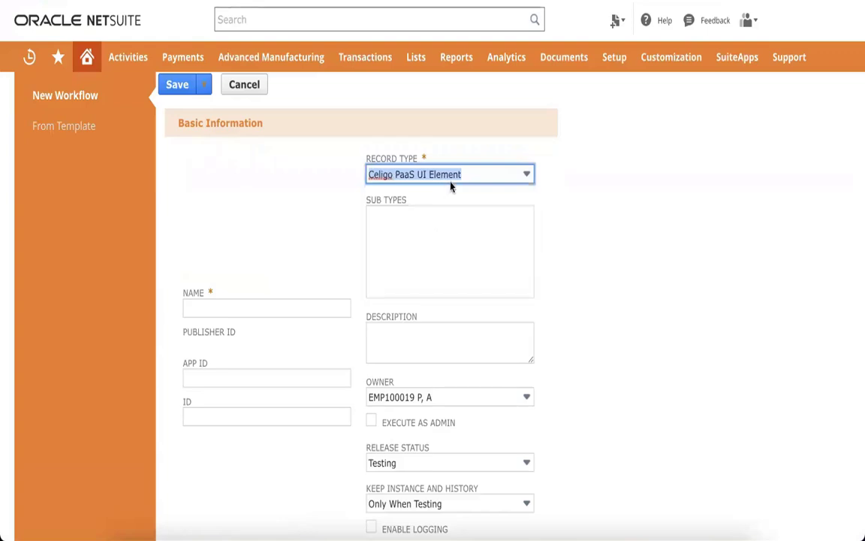
pyautogui.write('sh')
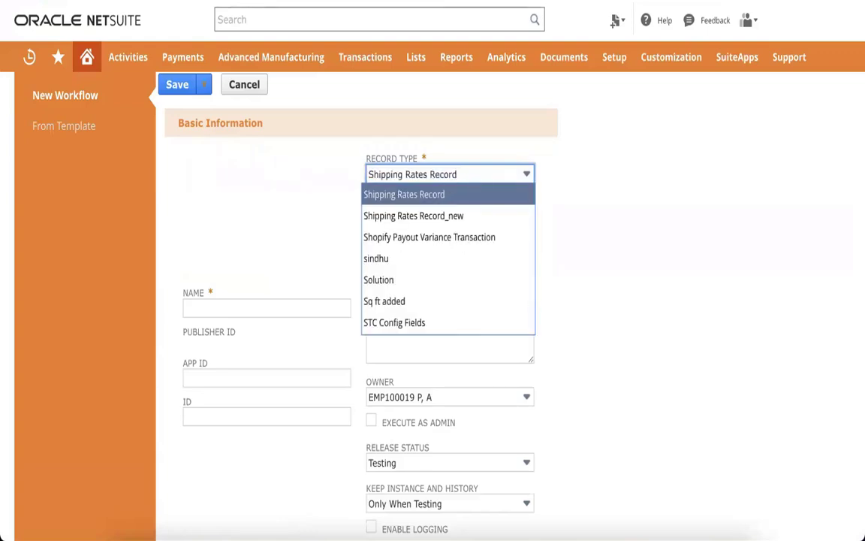
pyautogui.press('Down')
pyautogui.press('Down')
pyautogui.press('Down')
pyautogui.press('Up')
pyautogui.press('Up')
pyautogui.press('Up')
pyautogui.press('Up')
pyautogui.press('Up')
pyautogui.press('Up')
pyautogui.press('Up')
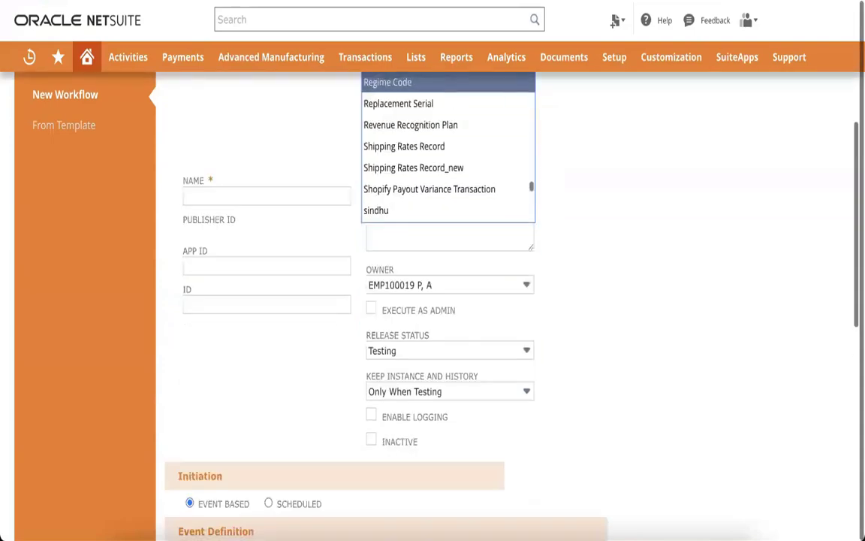
pyautogui.press('Down')
pyautogui.press('Down')
pyautogui.press('Down')
pyautogui.press('Down')
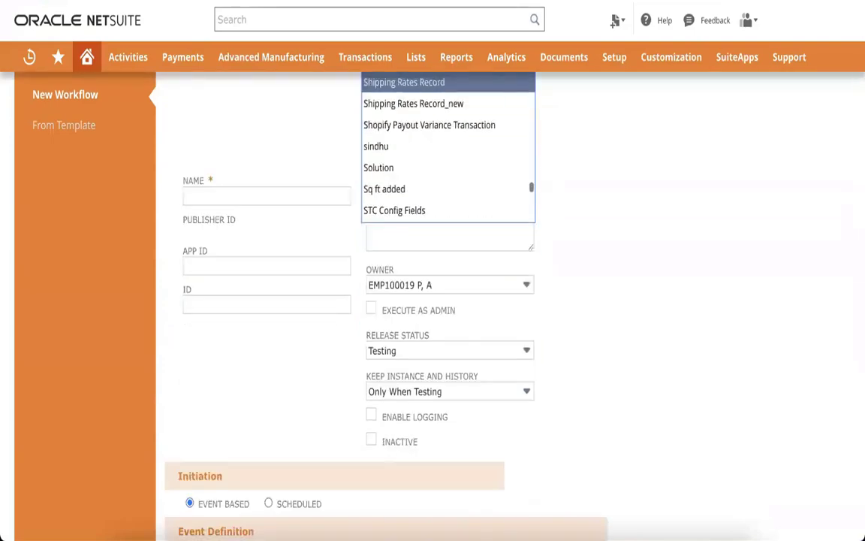
pyautogui.scroll(1, 293, 161)
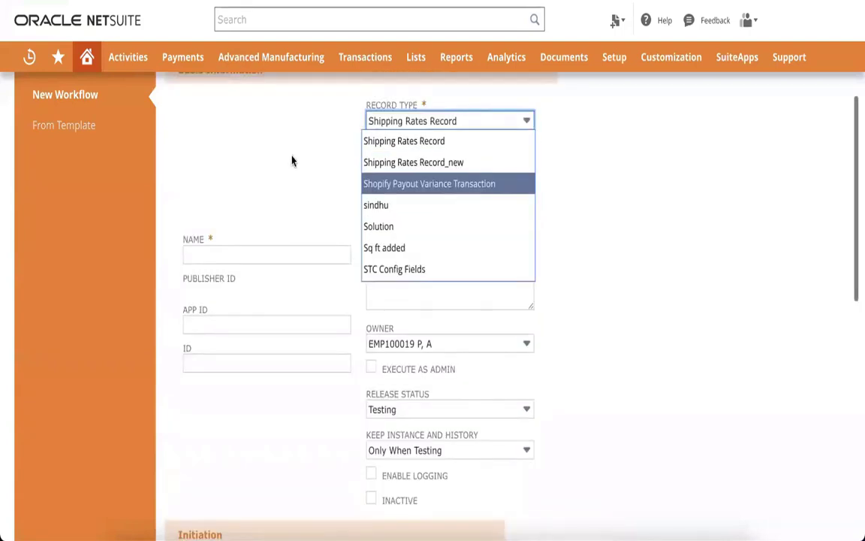
# Set the new workflow's record type to Transaction and its sub type to Sales order
pyautogui.write('Transaction')
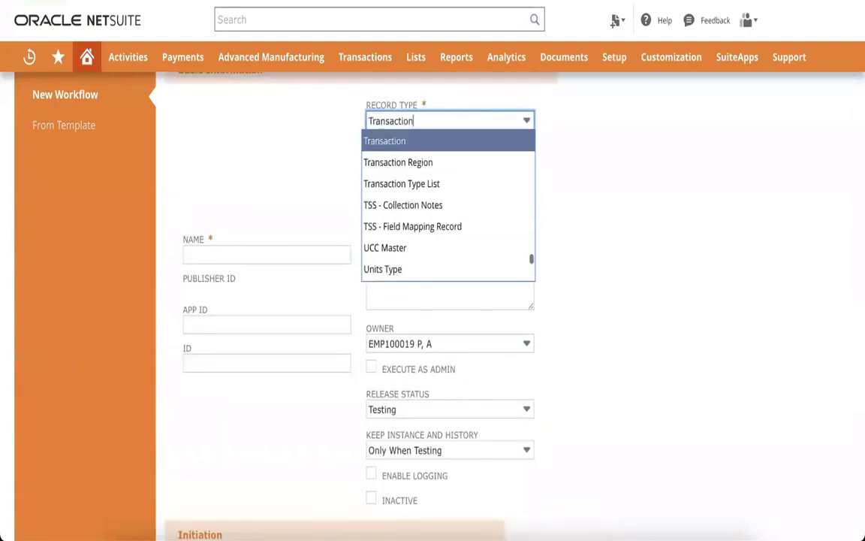
pyautogui.click(394, 142)
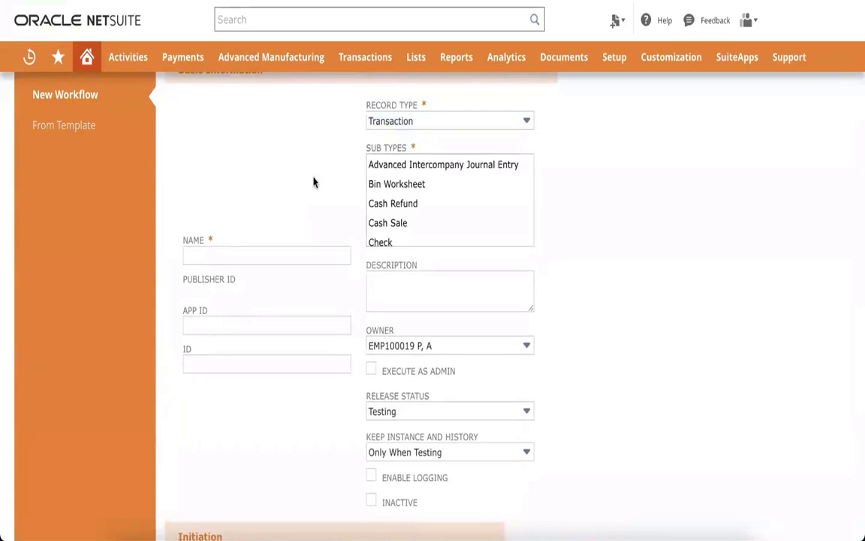
pyautogui.scroll(1, 309, 188)
pyautogui.click(404, 244)
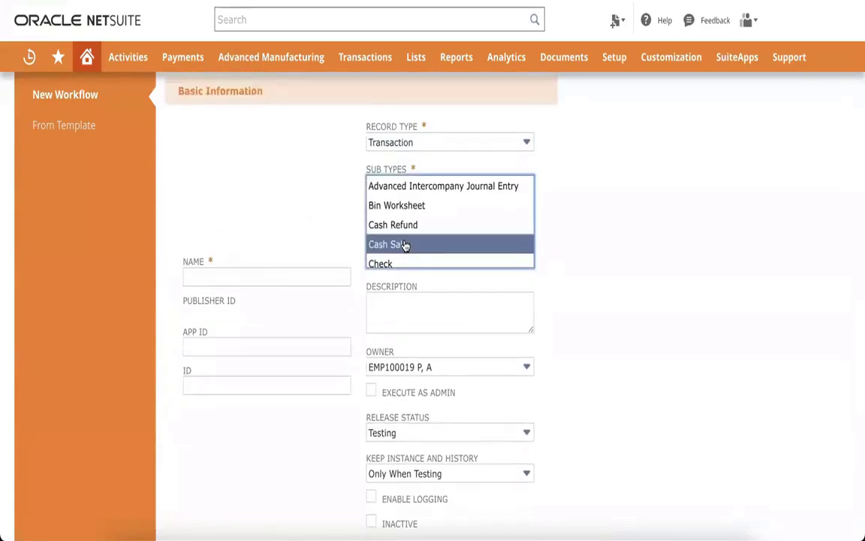
pyautogui.press('s')
pyautogui.press('a')
pyautogui.press('s')
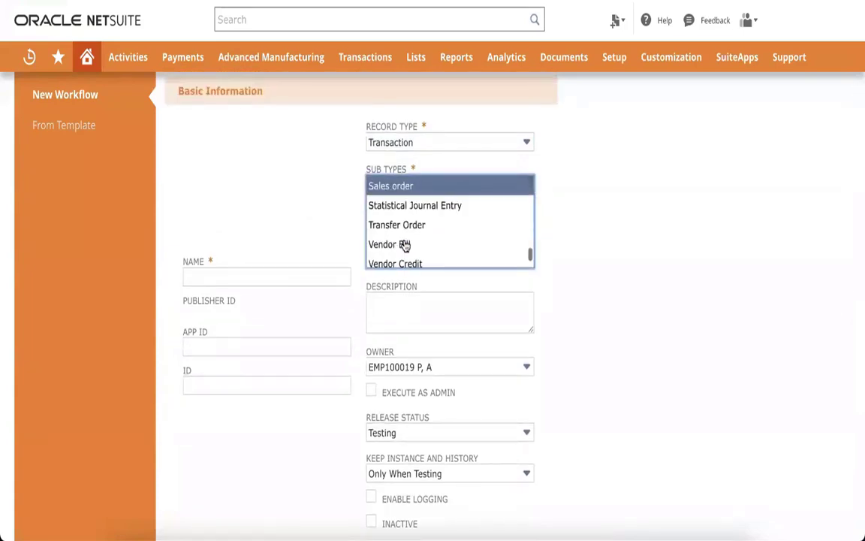
# Name the workflow "Test flow"
pyautogui.click(254, 275)
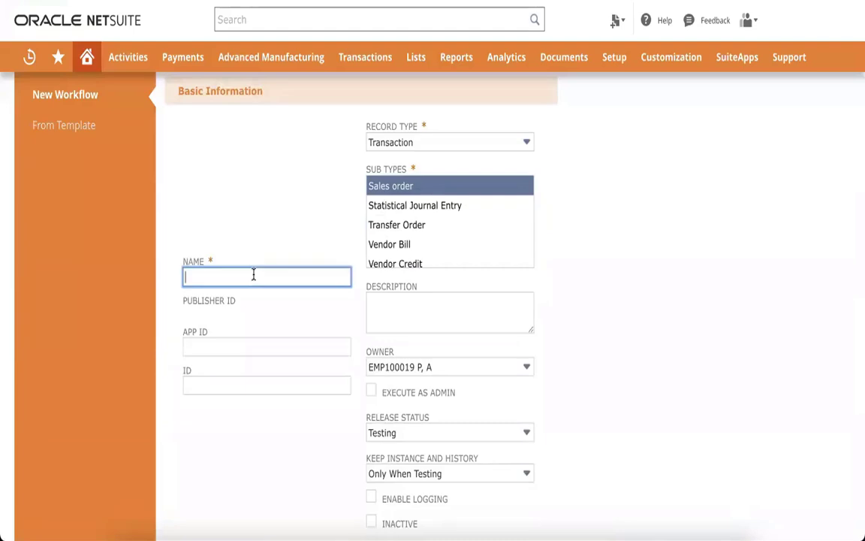
pyautogui.write('Test flow')
pyautogui.click(657, 245)
# Examine the available release status options and the event-based and scheduled choices under Initiation
pyautogui.scroll(-1, 647, 270)
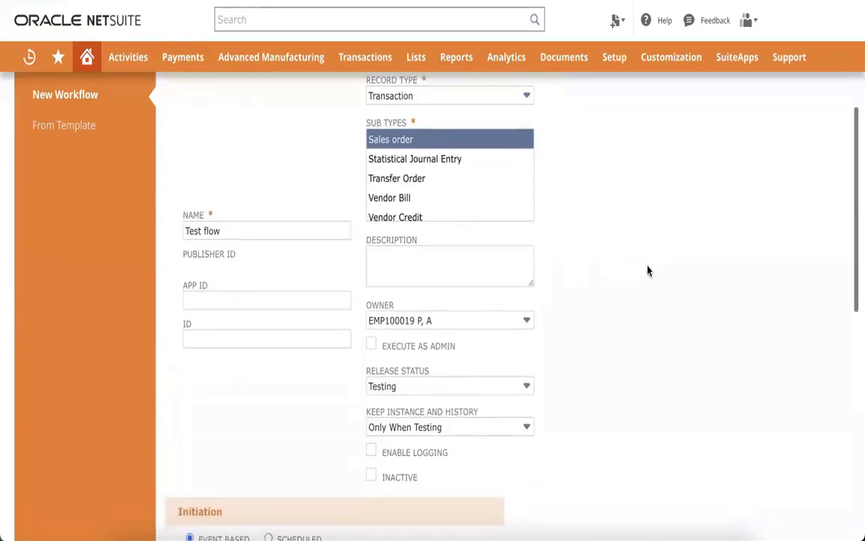
pyautogui.click(400, 386)
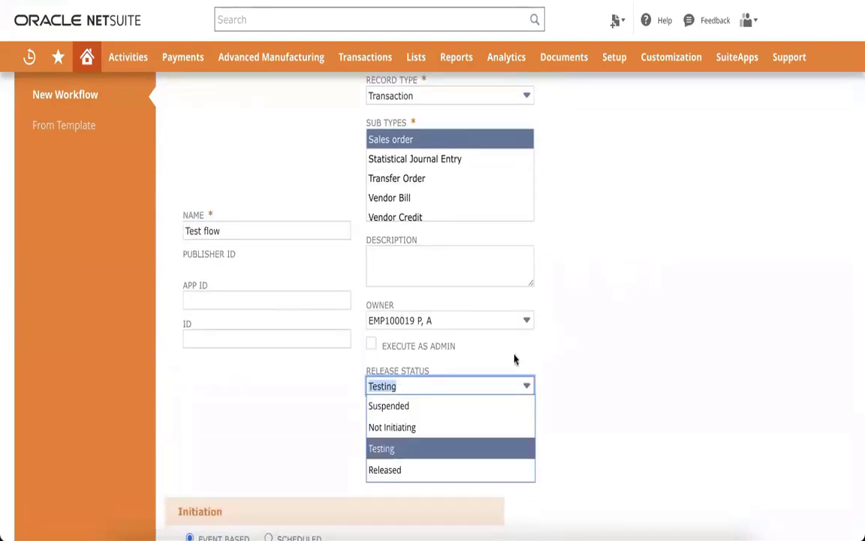
pyautogui.click(602, 335)
pyautogui.scroll(-2, 527, 383)
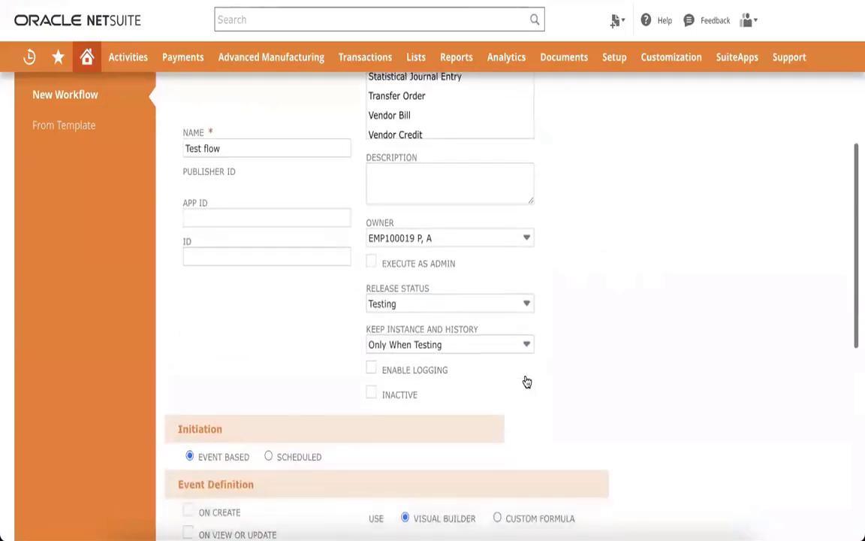
pyautogui.click(454, 296)
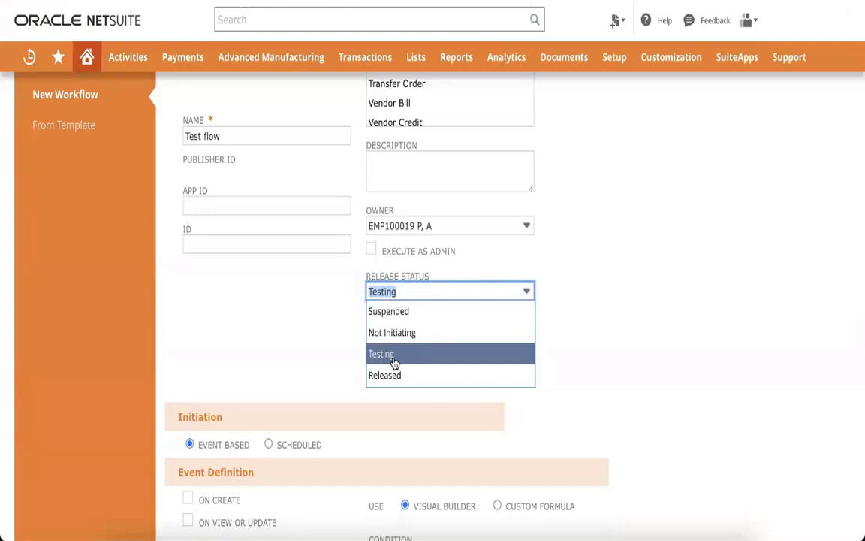
pyautogui.click(320, 348)
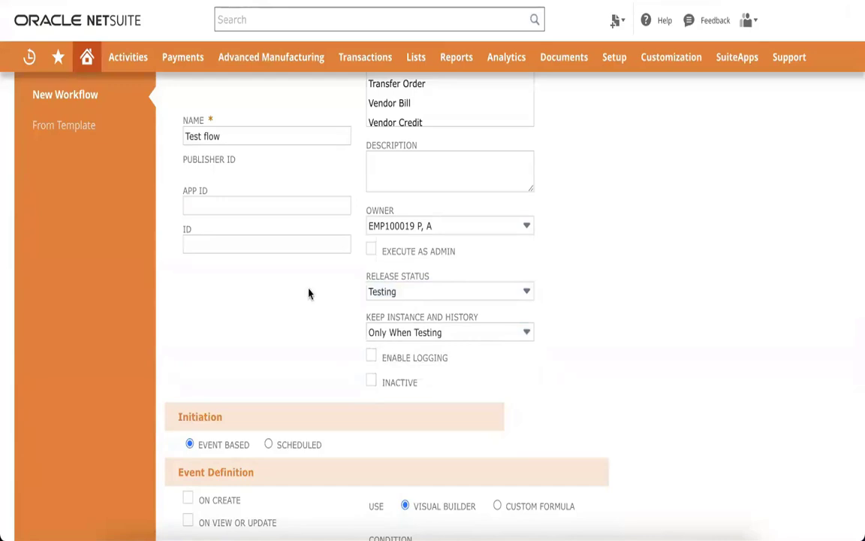
pyautogui.scroll(-1, 308, 293)
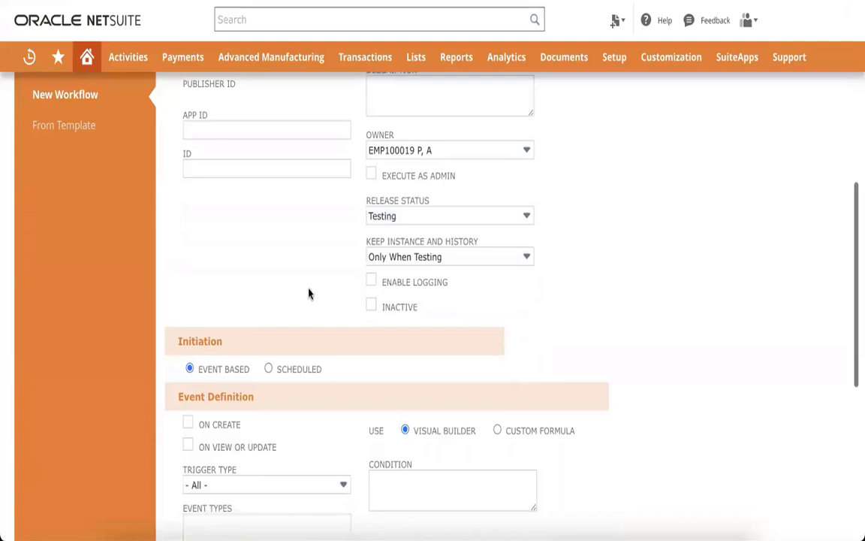
pyautogui.doubleClick(206, 342)
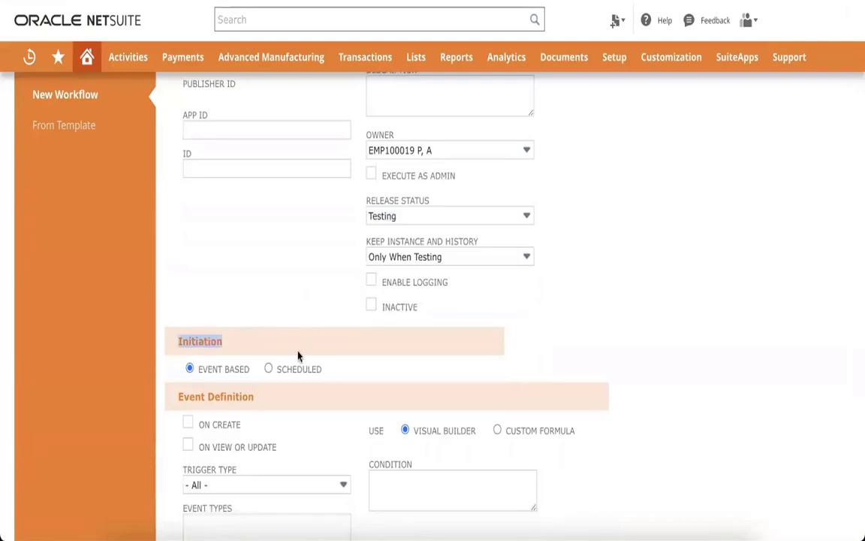
pyautogui.click(336, 369)
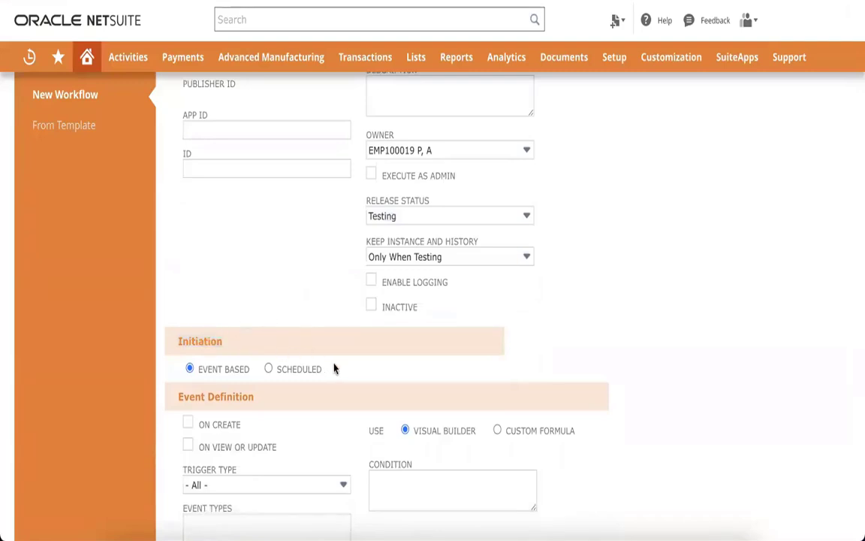
pyautogui.moveTo(335, 369); pyautogui.dragTo(214, 314)
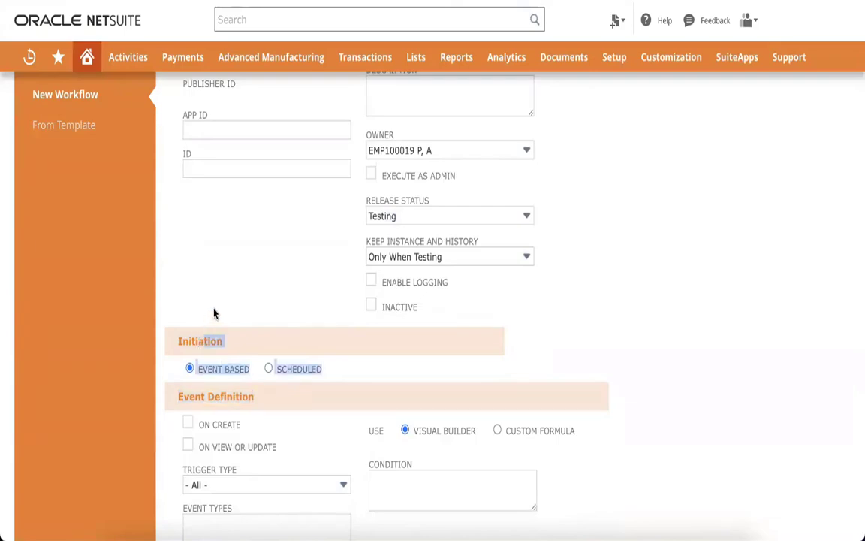
pyautogui.click(213, 314)
# Set the workflow's event definition to On View or Update only, with On Create disabled
pyautogui.scroll(-1, 226, 402)
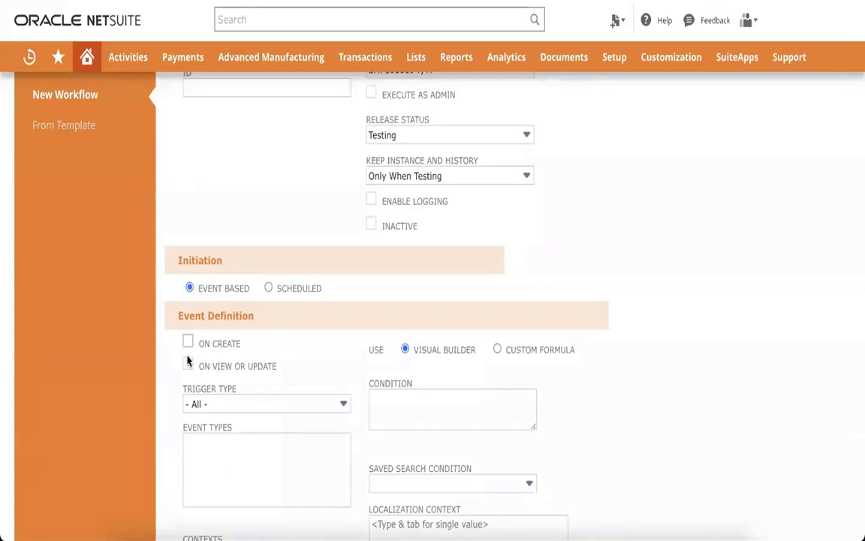
pyautogui.click(188, 343)
pyautogui.click(189, 365)
pyautogui.scroll(-1, 189, 364)
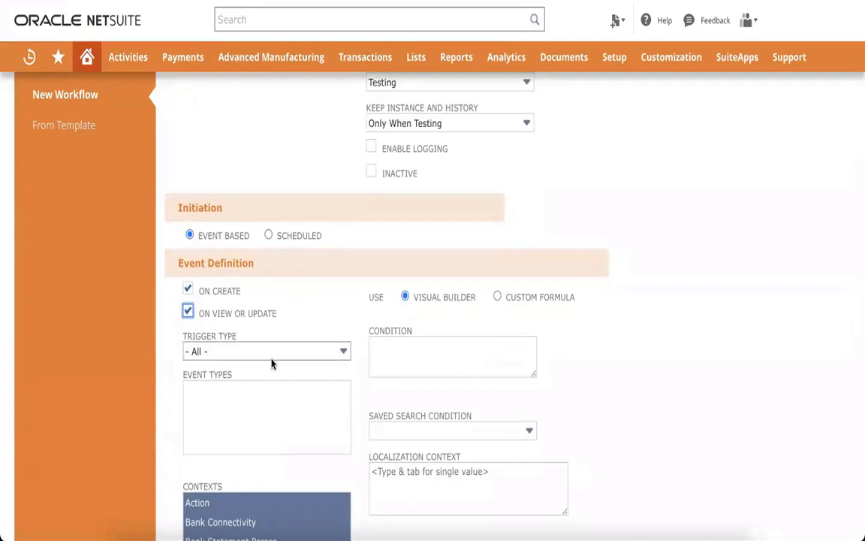
pyautogui.click(190, 317)
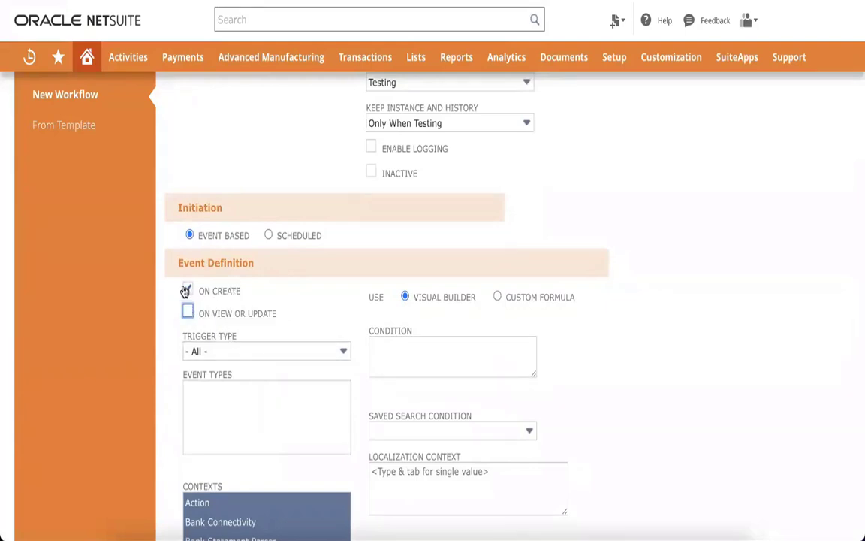
pyautogui.click(188, 289)
pyautogui.click(187, 313)
# Set the trigger type to Before Record Submit and select Create as the only event type
pyautogui.click(277, 359)
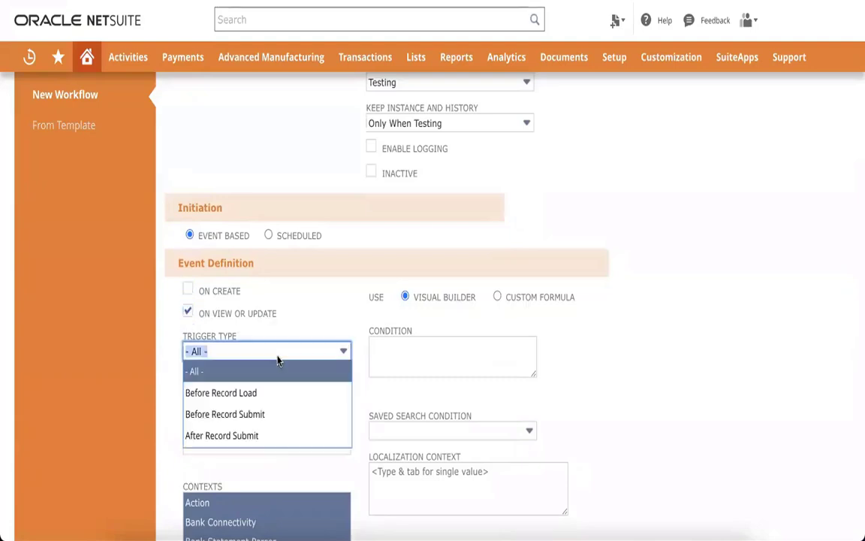
pyautogui.click(260, 413)
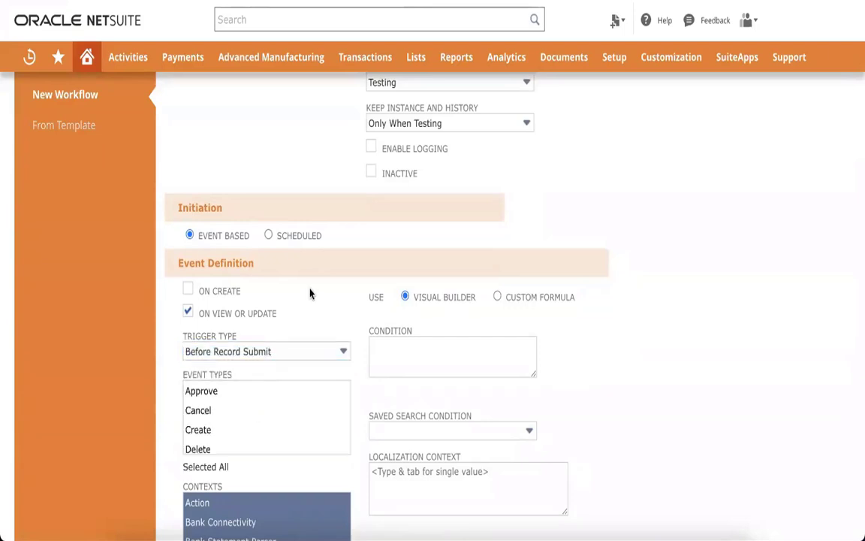
pyautogui.scroll(-1, 254, 408)
pyautogui.scroll(-1, 254, 407)
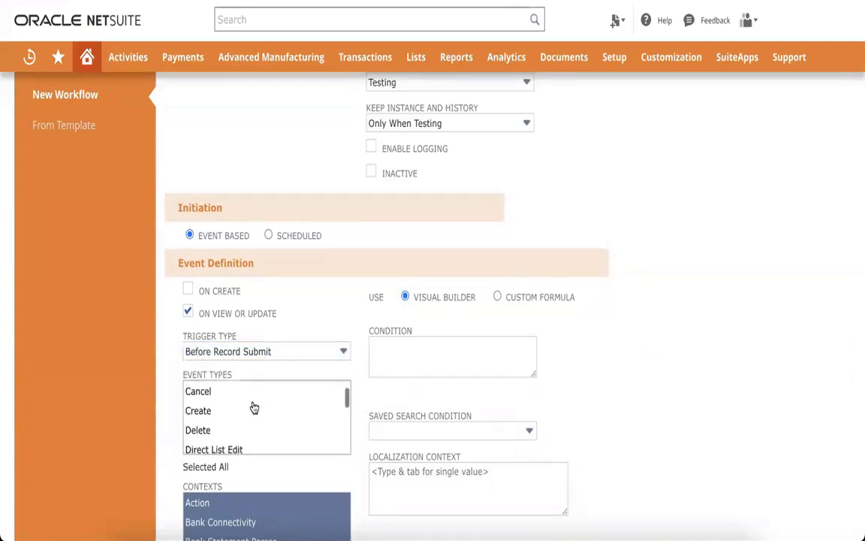
pyautogui.click(223, 413)
pyautogui.scroll(-1, 216, 430)
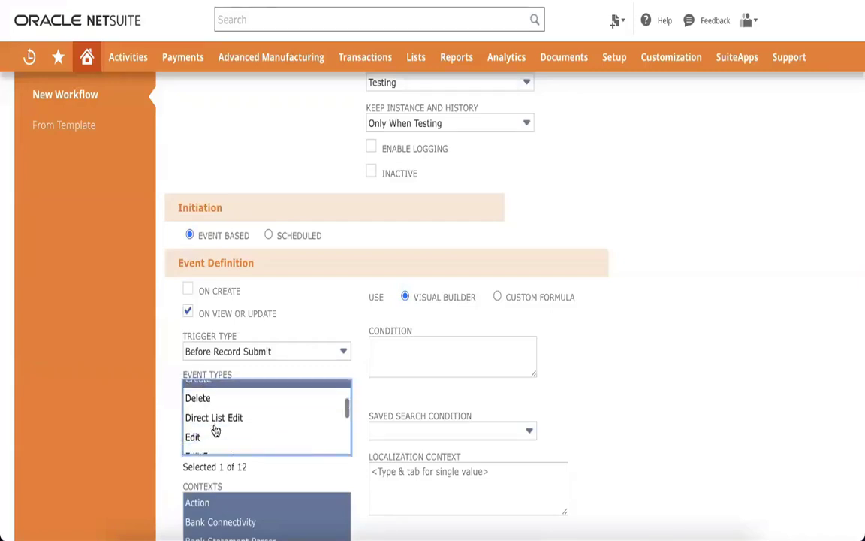
pyautogui.scroll(3, 215, 429)
pyautogui.scroll(-1, 215, 430)
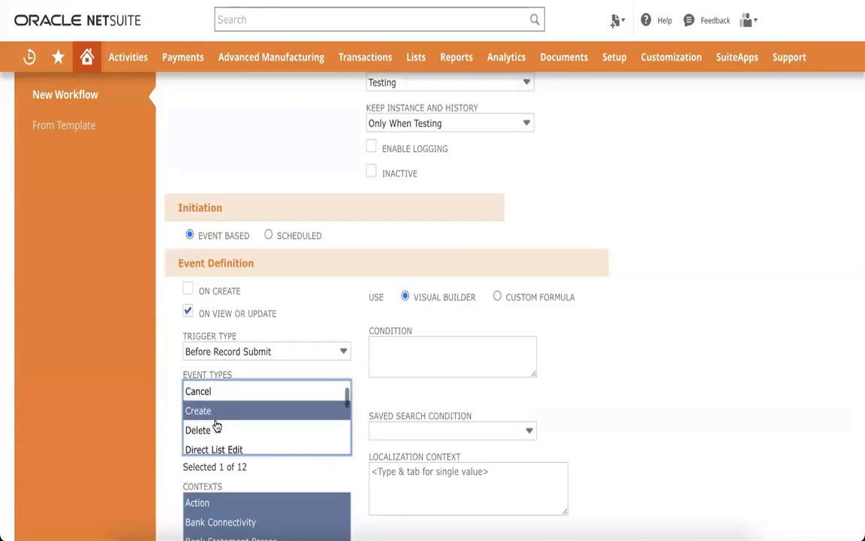
# Add Edit to the selected event types alongside Create and enable the On Create event
pyautogui.scroll(-6, 216, 426)
pyautogui.scroll(3, 214, 426)
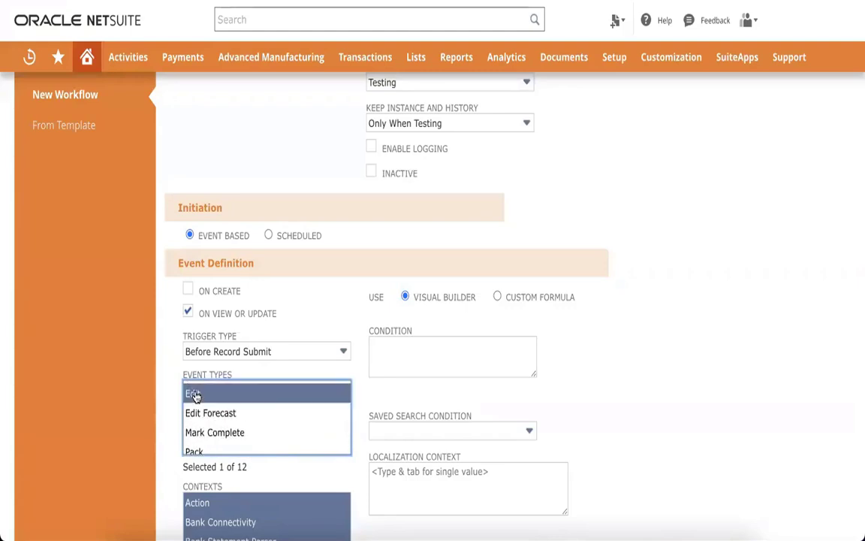
pyautogui.keyDown('ctrl'); pyautogui.click(193, 394); pyautogui.keyUp('ctrl')
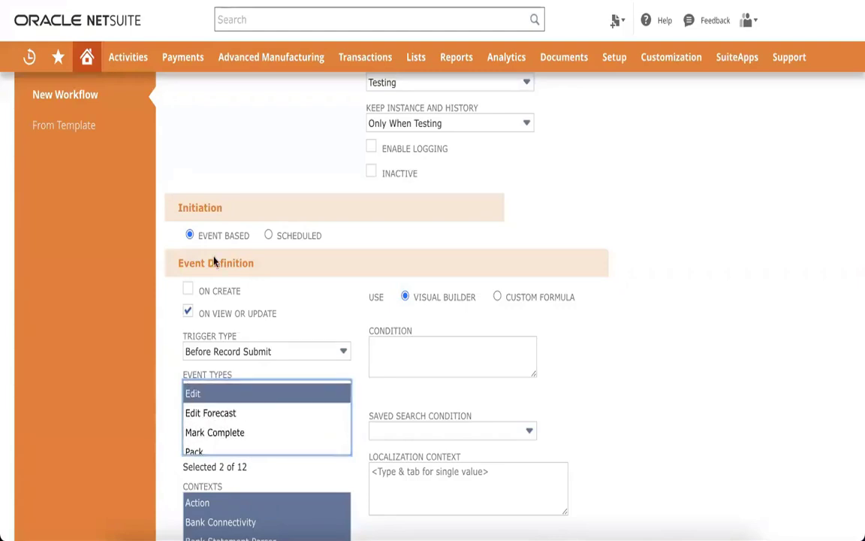
pyautogui.click(187, 289)
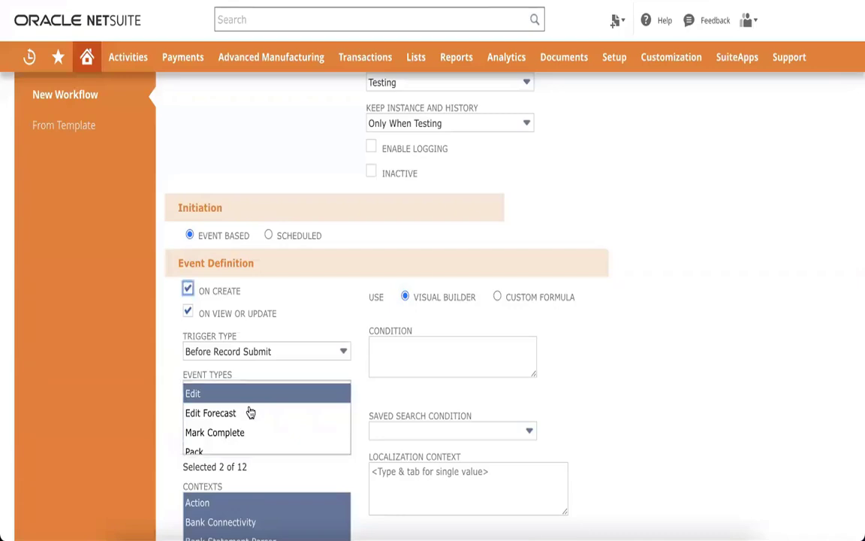
pyautogui.scroll(3, 251, 410)
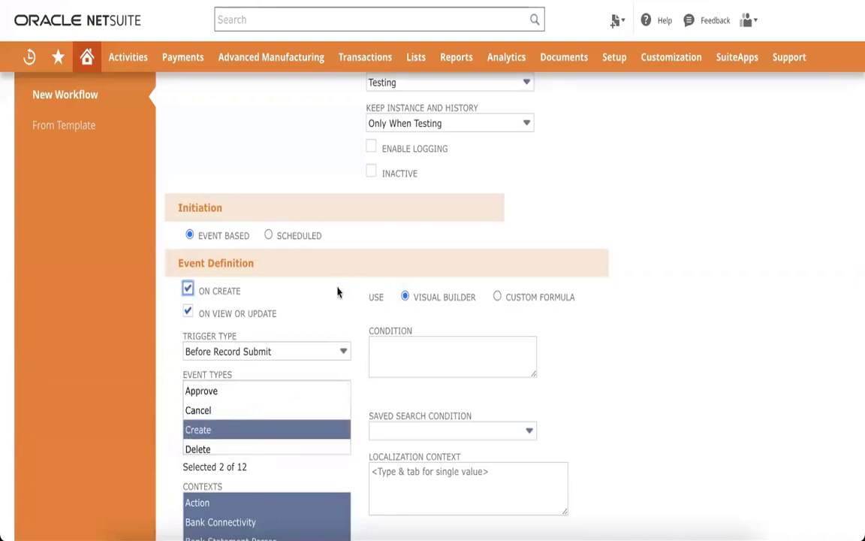
# Examine the full Contexts list to see which execution contexts are selected for the workflow
pyautogui.scroll(-2, 332, 301)
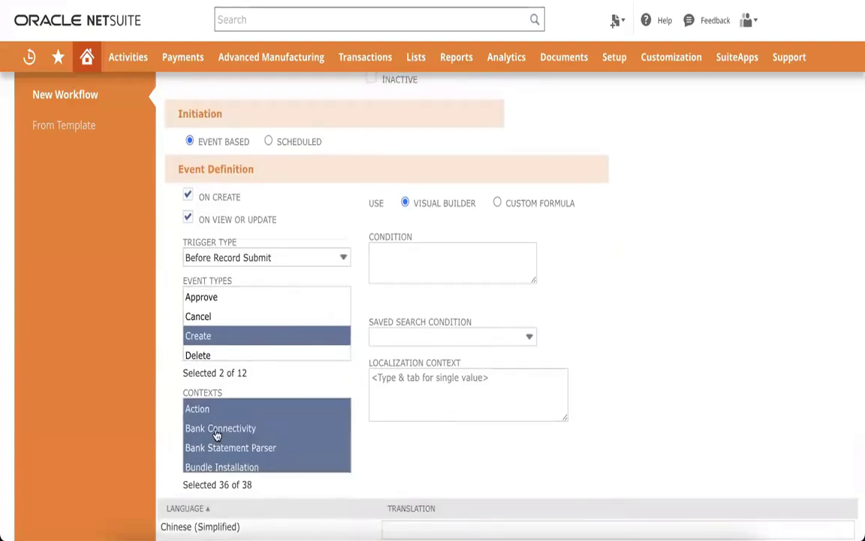
pyautogui.scroll(-1, 218, 440)
pyautogui.scroll(1, 219, 442)
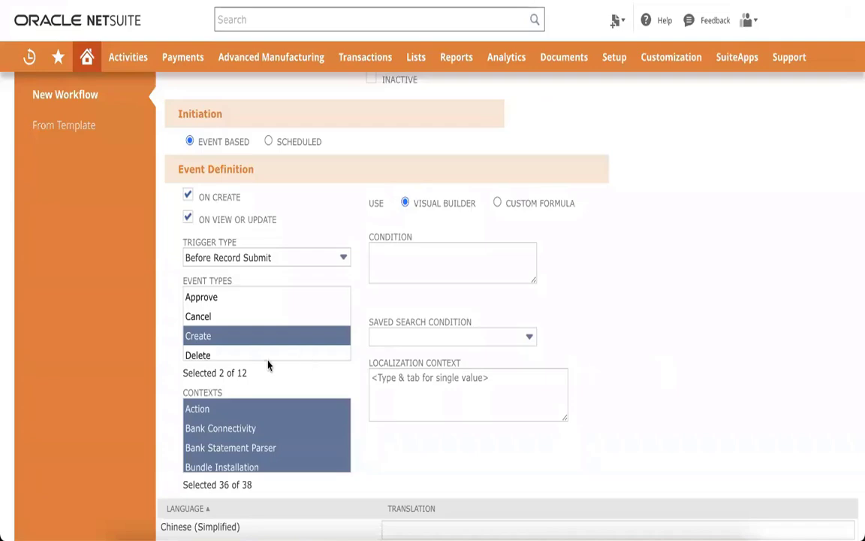
pyautogui.scroll(-1, 242, 454)
pyautogui.scroll(-1, 243, 455)
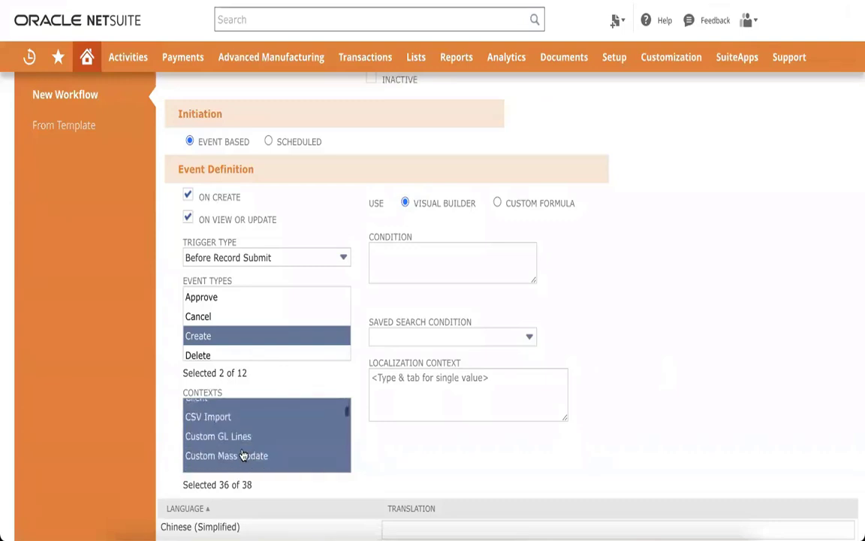
pyautogui.scroll(-10, 256, 427)
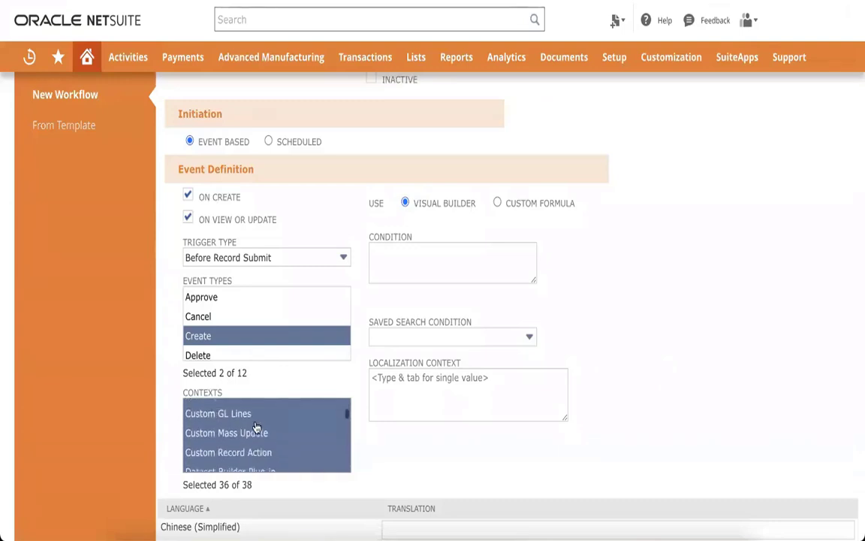
pyautogui.scroll(2, 256, 427)
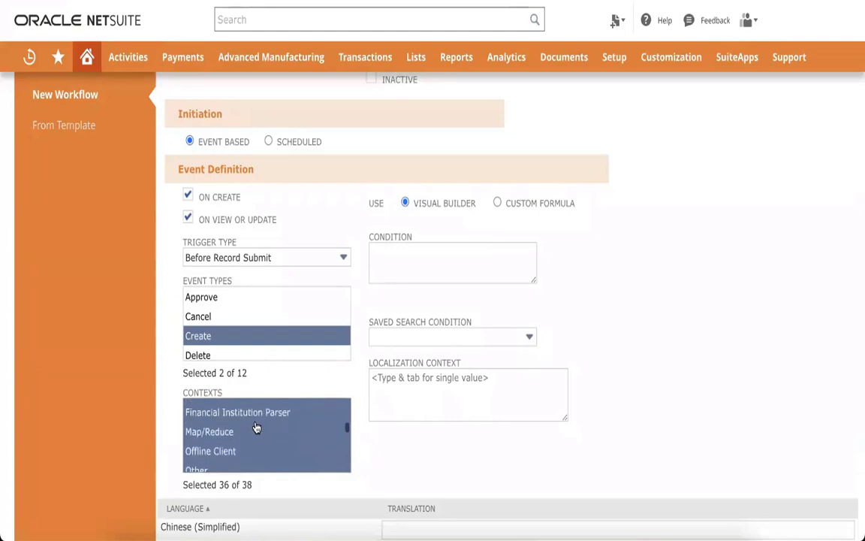
pyautogui.scroll(-2, 217, 446)
pyautogui.scroll(-5, 250, 433)
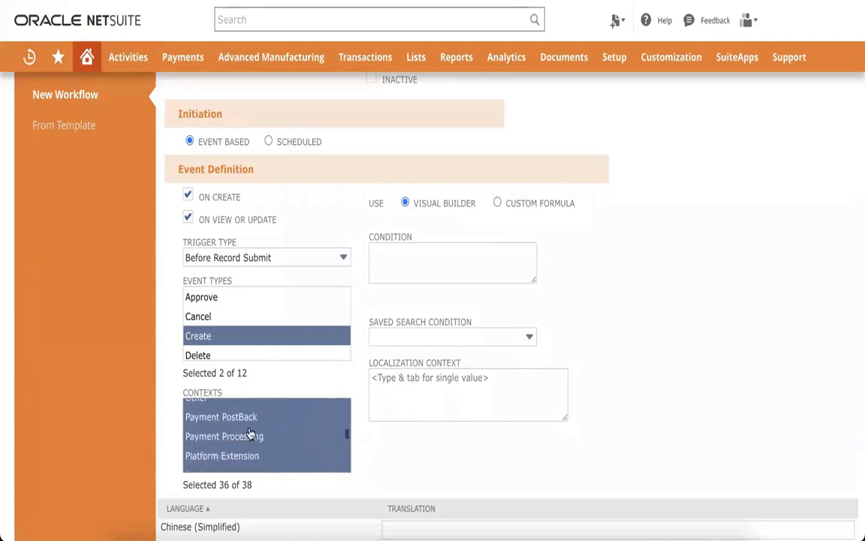
pyautogui.scroll(-2, 250, 433)
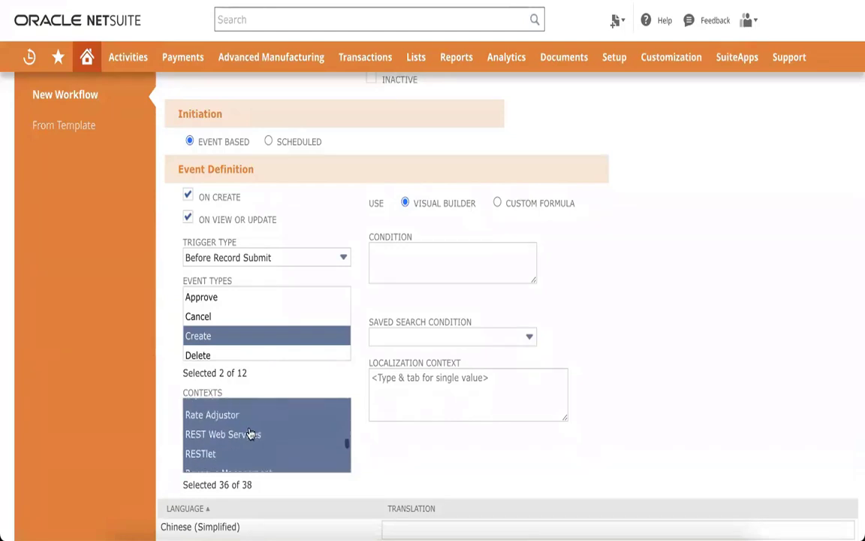
pyautogui.scroll(-3, 229, 456)
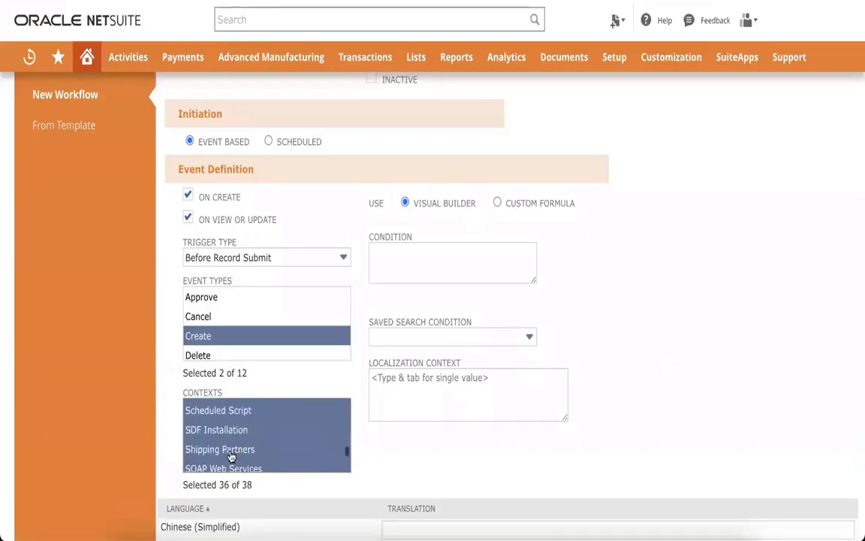
pyautogui.scroll(-5, 231, 456)
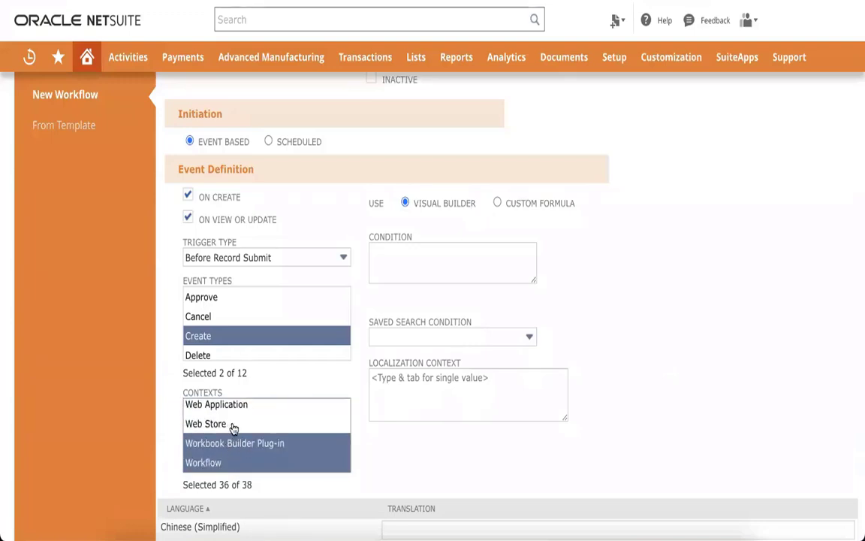
pyautogui.scroll(1, 232, 429)
pyautogui.scroll(-1, 229, 428)
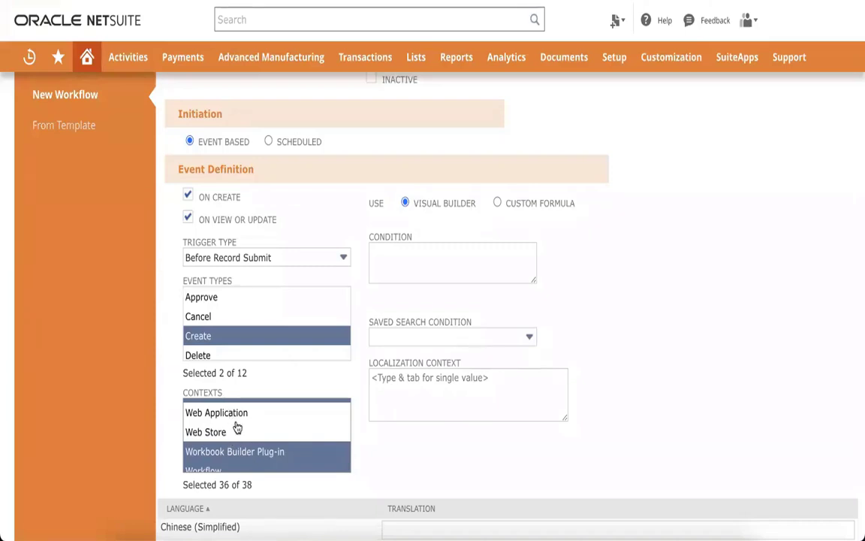
pyautogui.scroll(10, 235, 427)
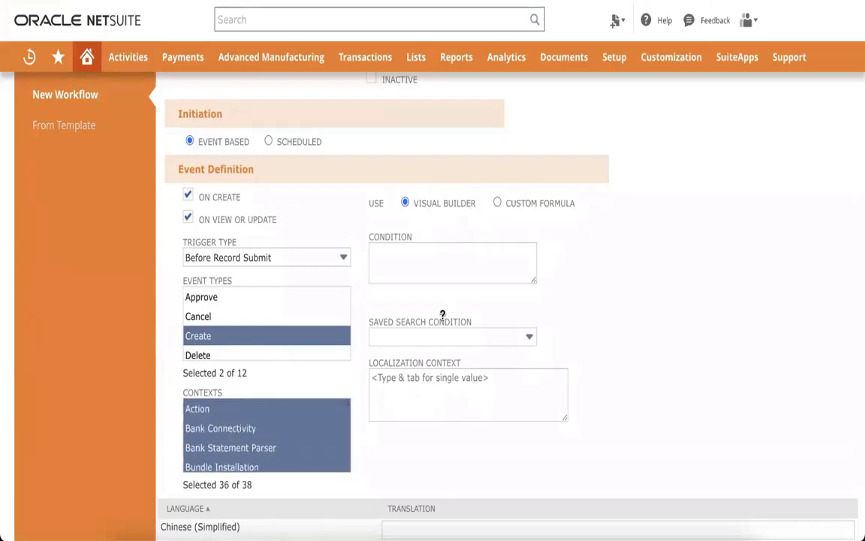
pyautogui.scroll(-1, 443, 311)
pyautogui.scroll(1, 442, 314)
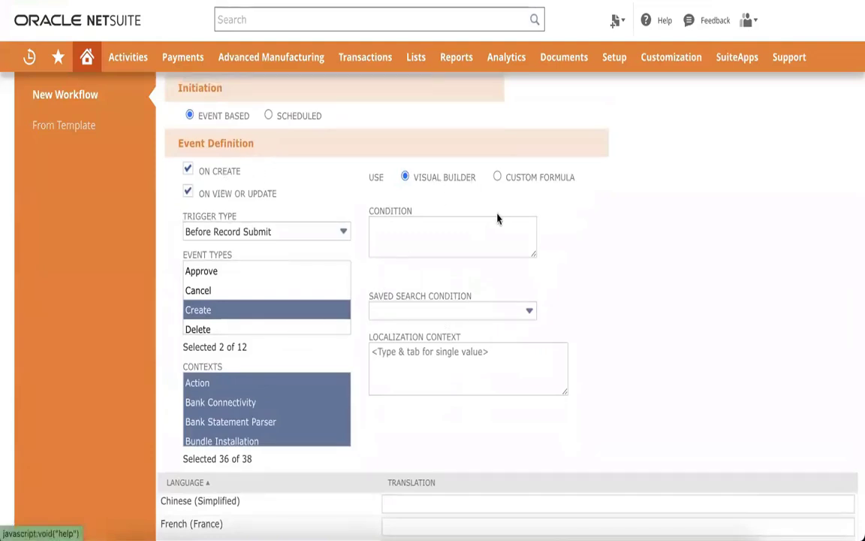
# Open the visual builder for the workflow's Condition and choose Date as the field to evaluate
pyautogui.moveTo(420, 239)
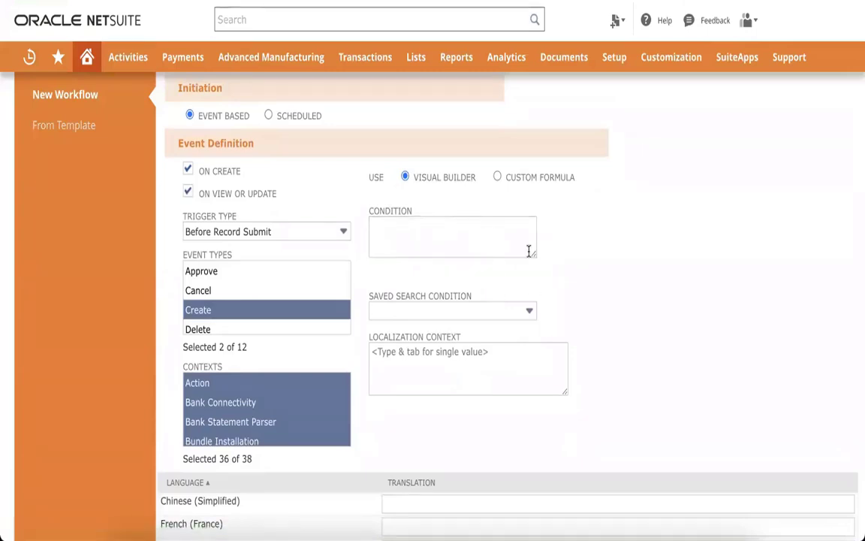
pyautogui.scroll(1, 459, 232)
pyautogui.scroll(5, 460, 233)
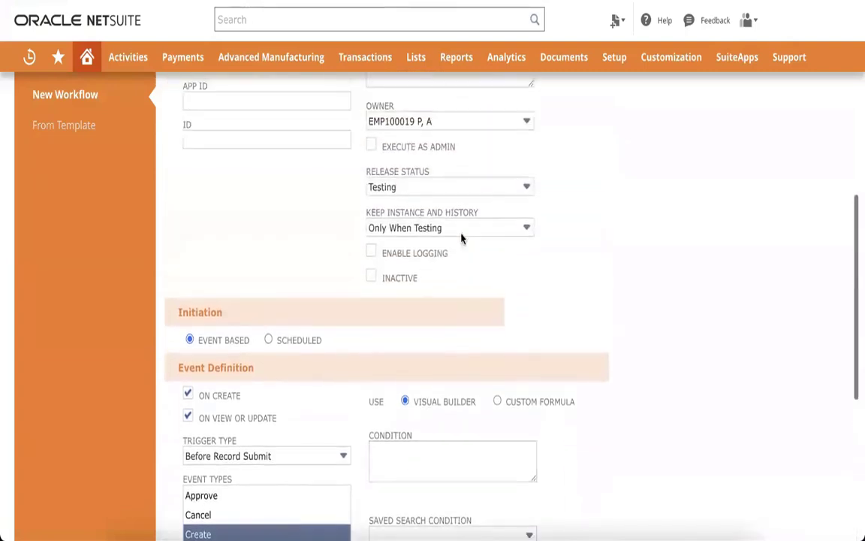
pyautogui.scroll(1, 293, 218)
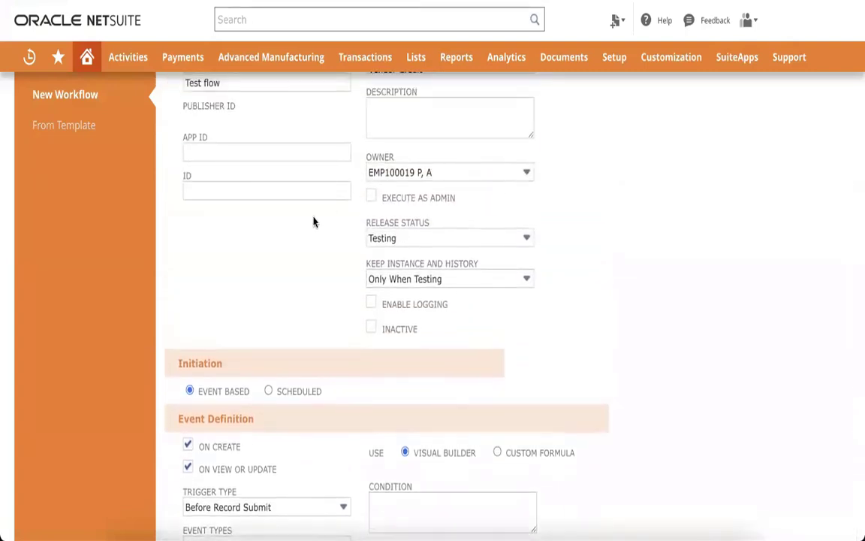
pyautogui.scroll(-3, 315, 222)
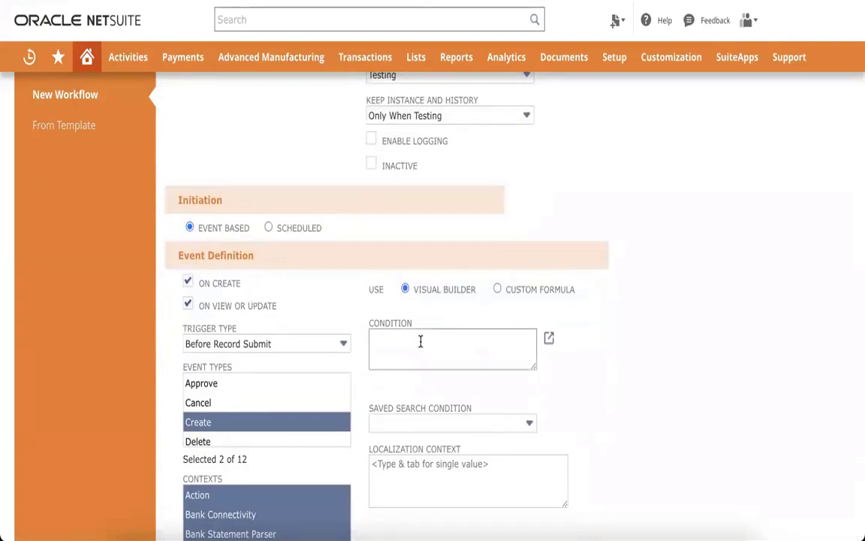
pyautogui.click(549, 338)
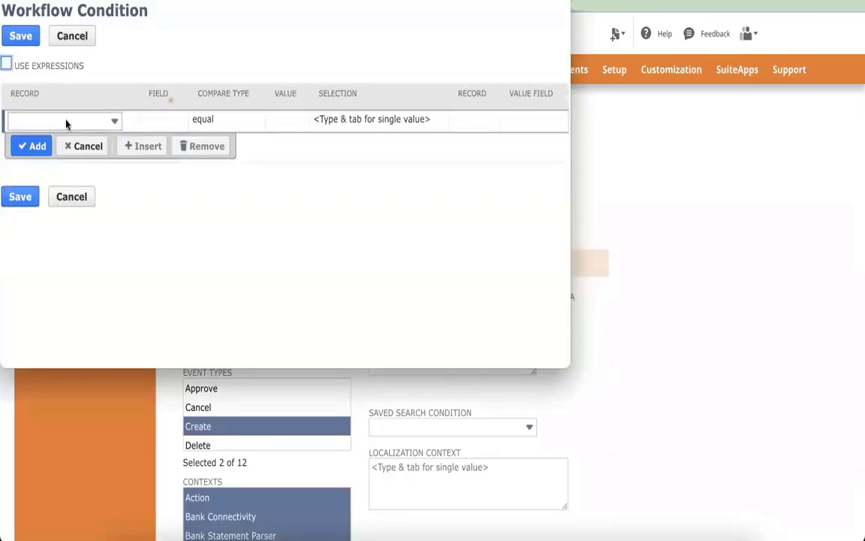
pyautogui.click(164, 119)
pyautogui.write('DATE')
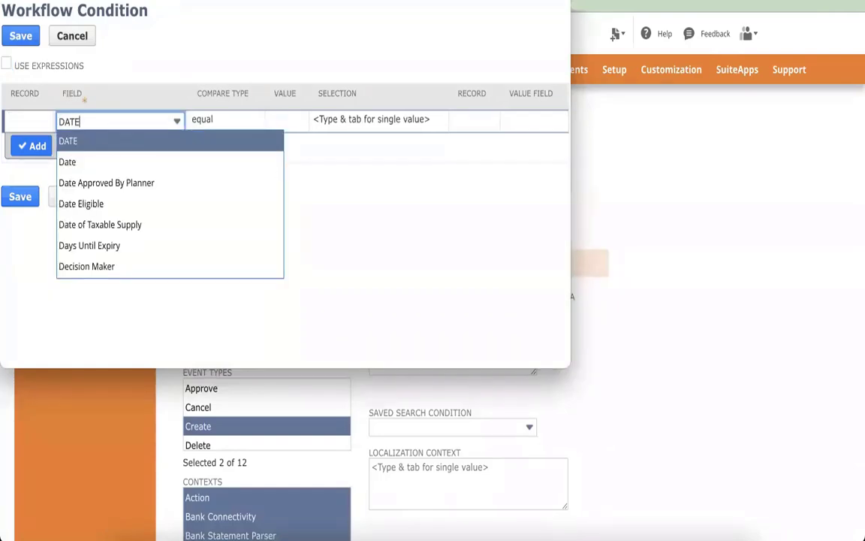
pyautogui.click(84, 162)
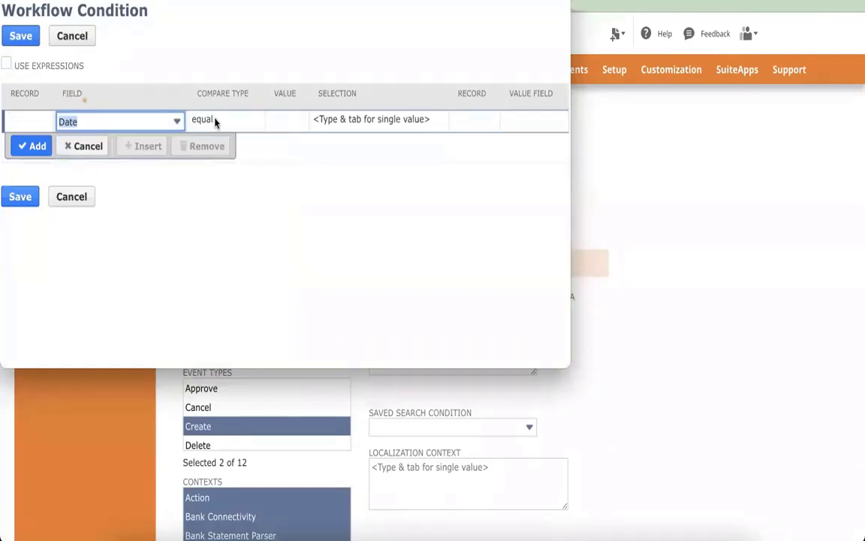
# Try greater than as the Date condition's compare type and check its Value, Record and Value Field entries
pyautogui.click(215, 121)
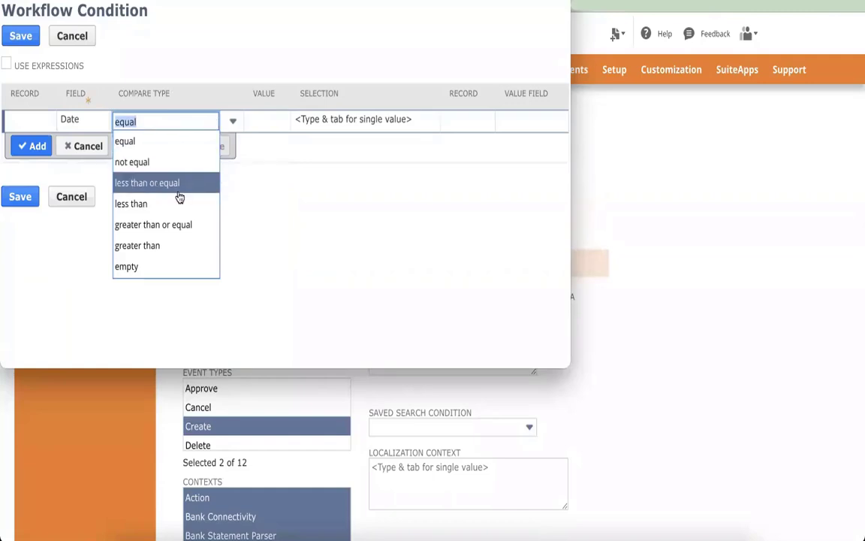
pyautogui.click(161, 248)
pyautogui.click(277, 117)
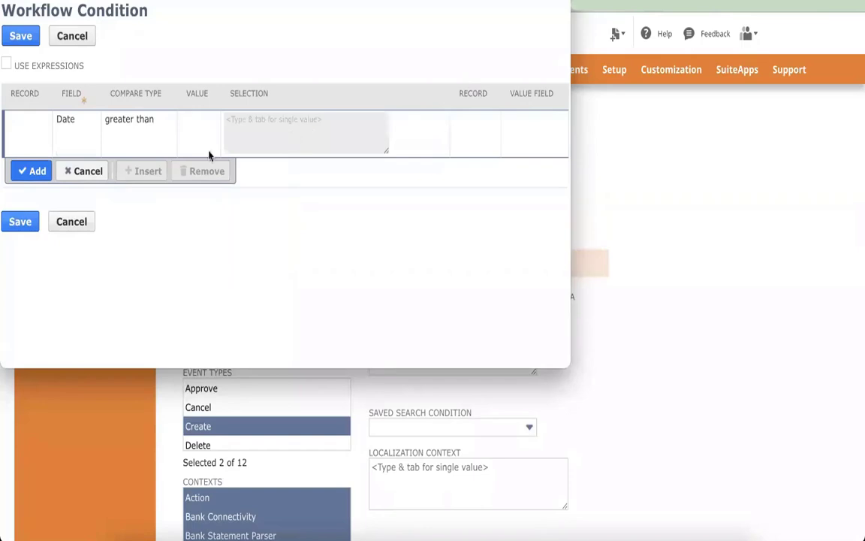
pyautogui.click(197, 119)
pyautogui.click(477, 119)
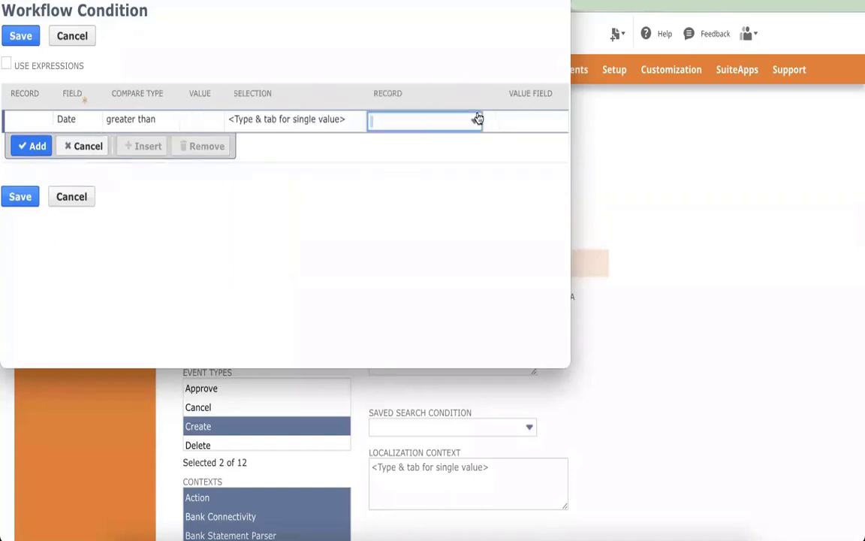
pyautogui.click(518, 118)
pyautogui.click(521, 120)
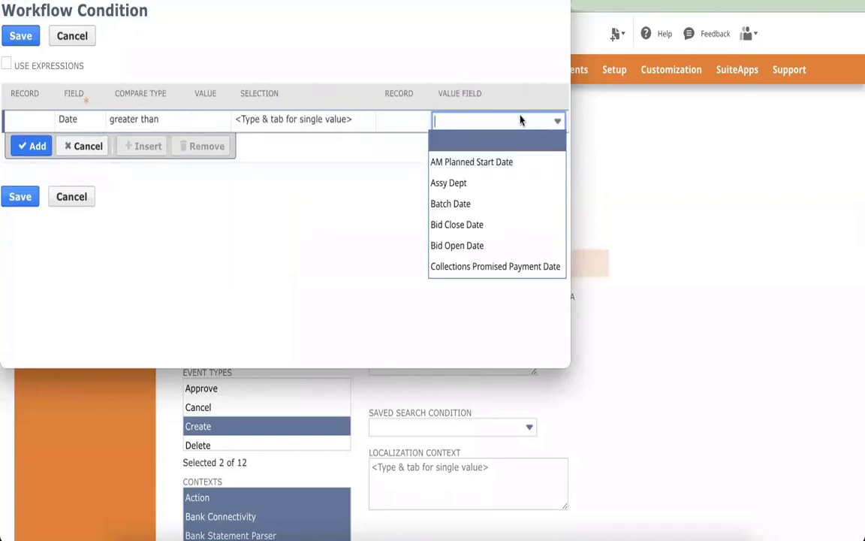
pyautogui.click(224, 123)
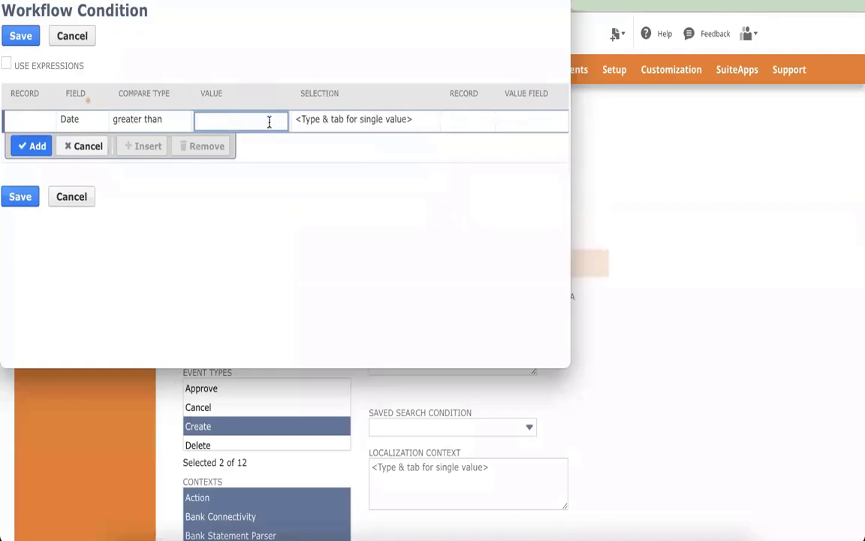
pyautogui.click(81, 113)
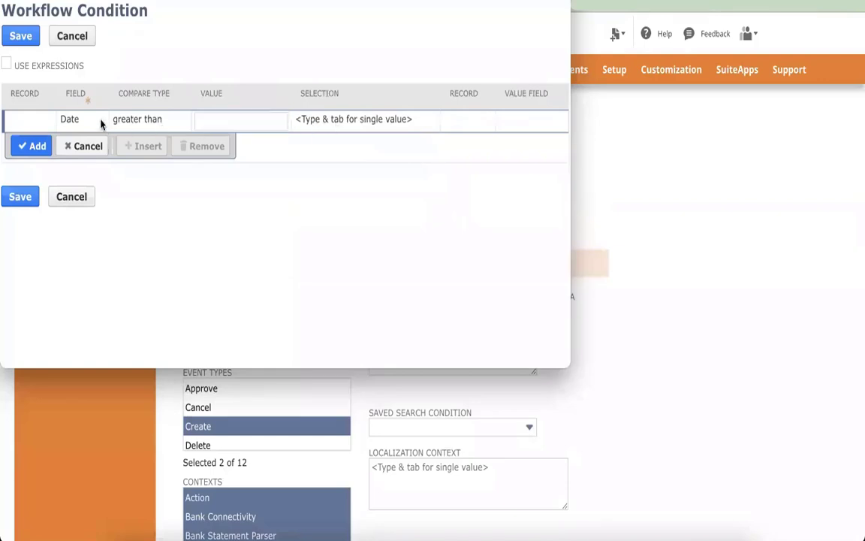
# Set the Date condition's compare type to greater than or equal
pyautogui.click(211, 122)
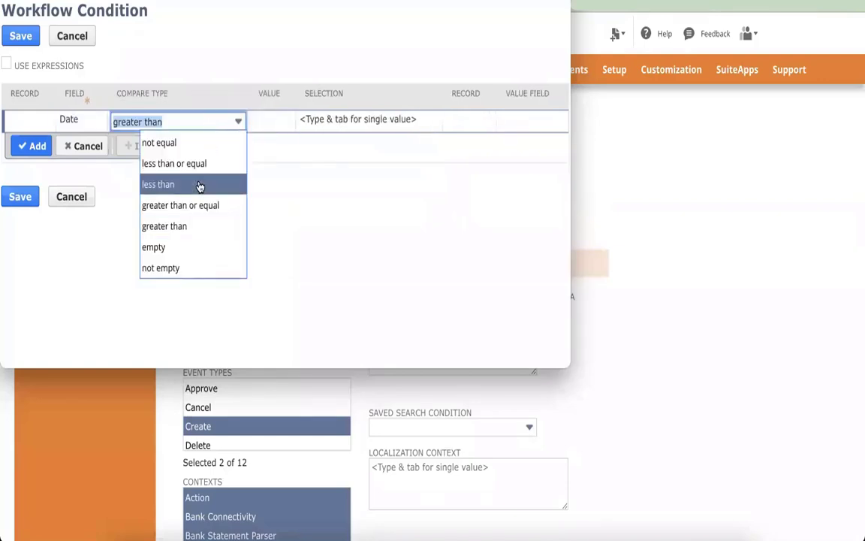
pyautogui.scroll(1, 201, 184)
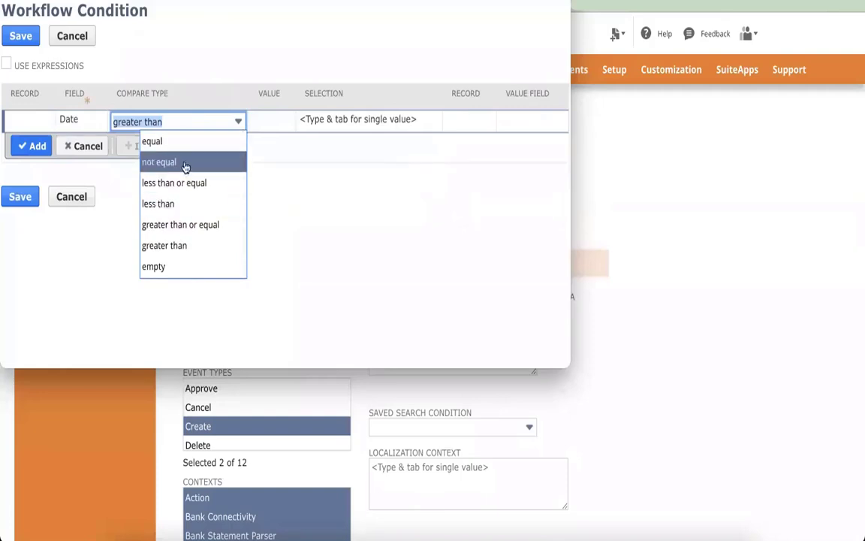
pyautogui.click(184, 224)
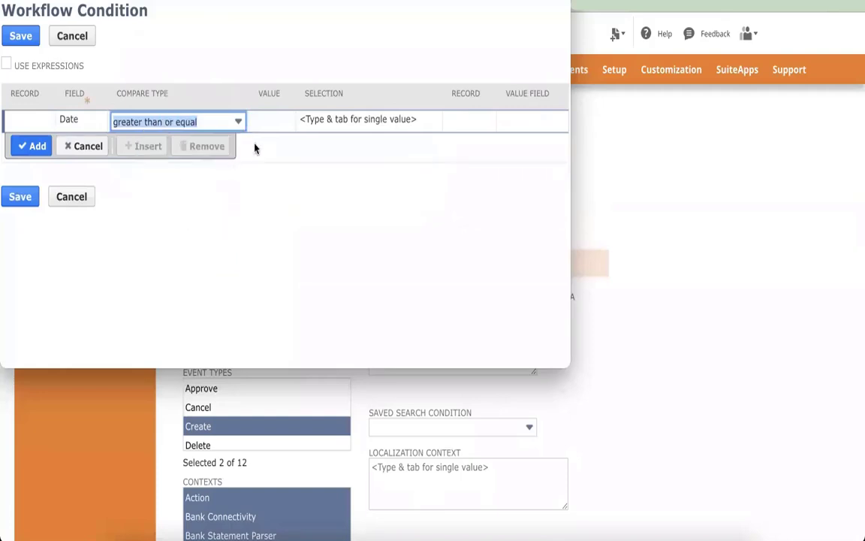
# Try to add the Date condition line with the value 06/01/2022
pyautogui.click(263, 118)
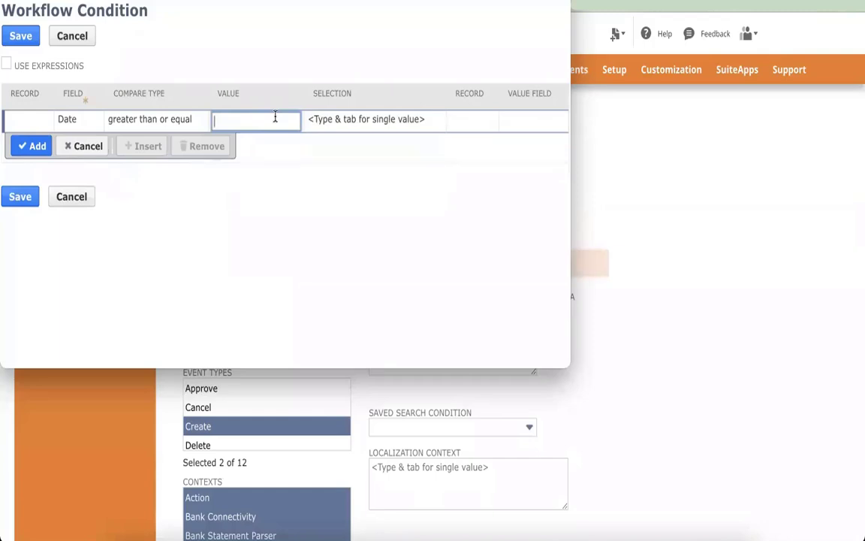
pyautogui.write('05')
pyautogui.write('/01/2022')
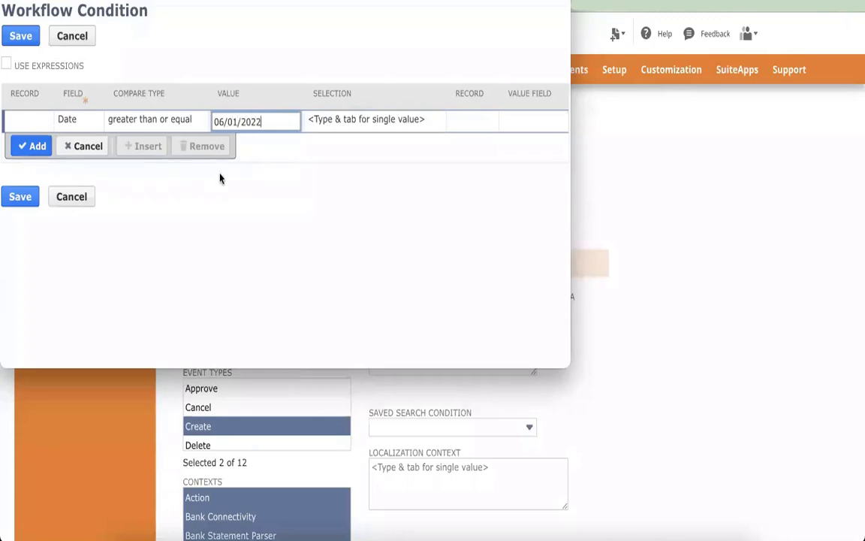
pyautogui.click(30, 146)
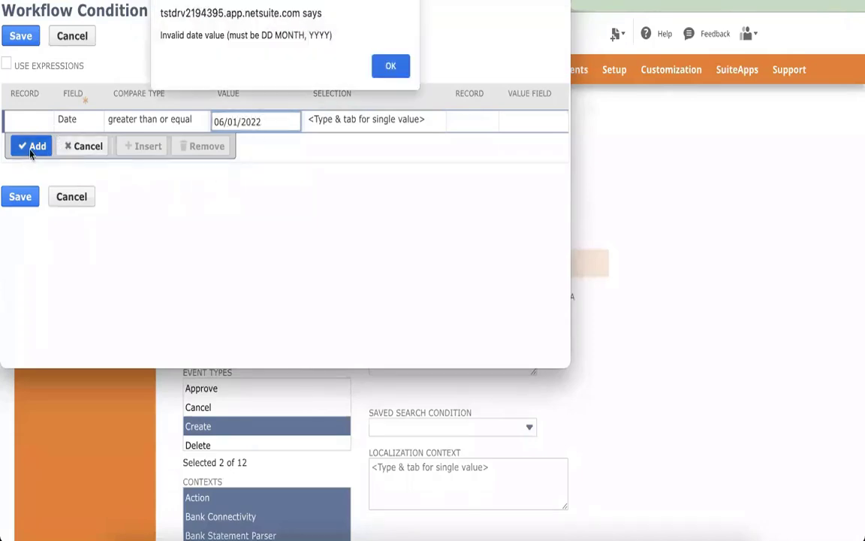
pyautogui.click(389, 67)
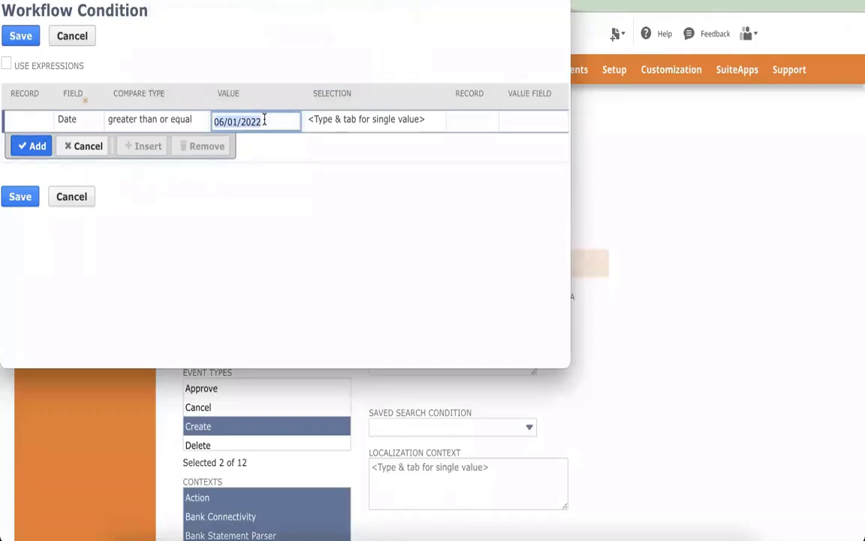
# Set the Date condition's value to 01 June, 2022 and add the condition line
pyautogui.write('01 JUNE, 2020')
pyautogui.click(38, 147)
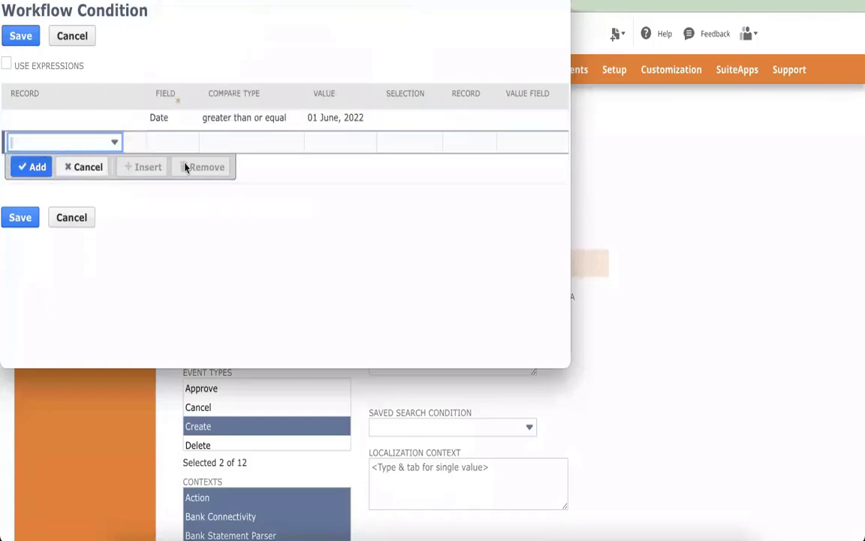
pyautogui.click(154, 145)
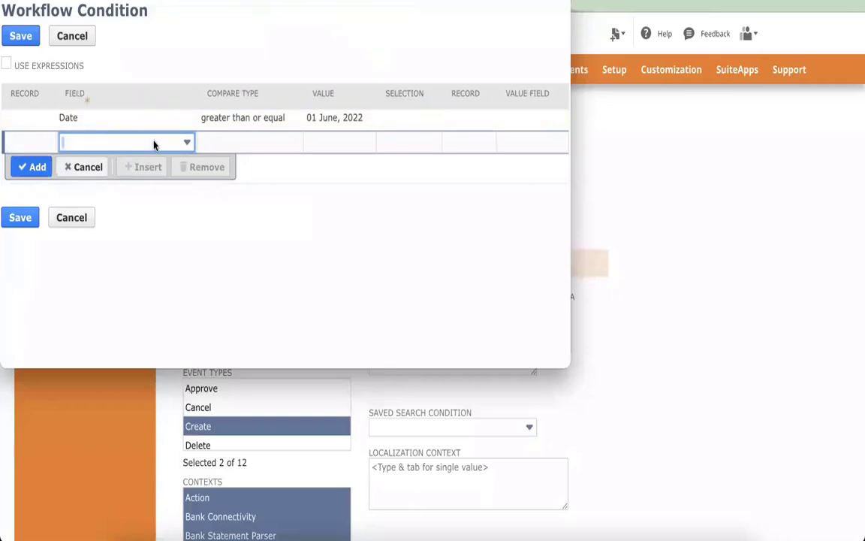
pyautogui.click(146, 154)
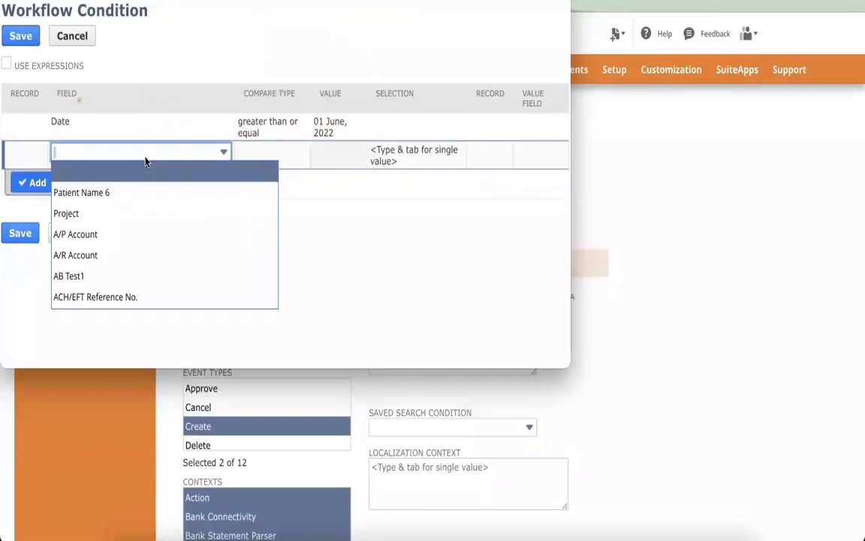
pyautogui.scroll(-10, 128, 274)
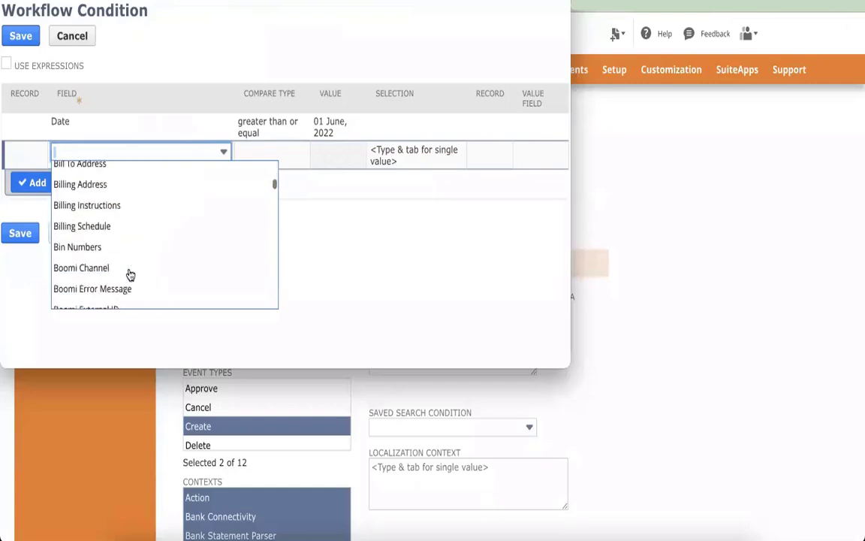
pyautogui.scroll(-15, 130, 275)
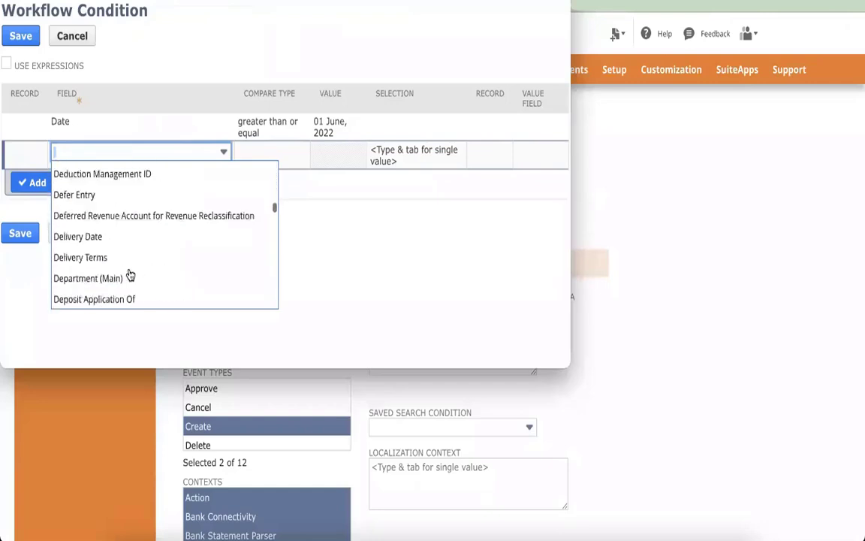
pyautogui.click(40, 183)
pyautogui.click(391, 65)
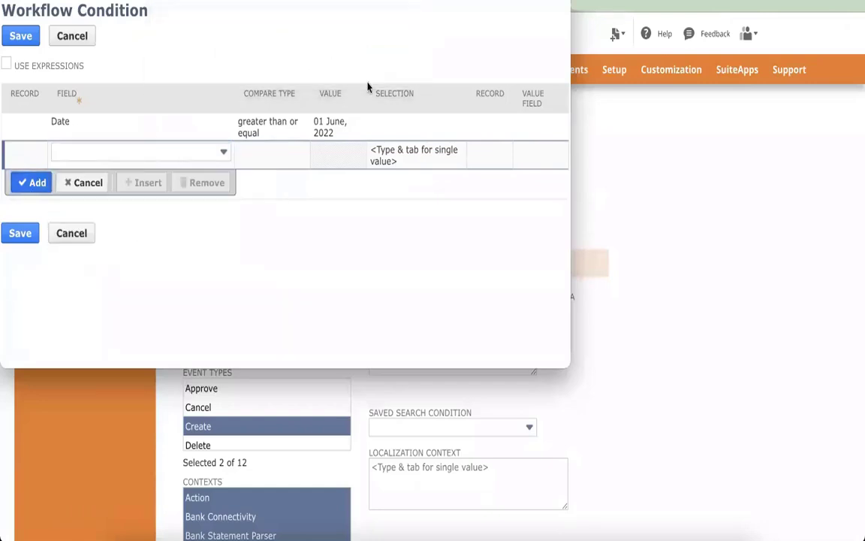
pyautogui.click(82, 186)
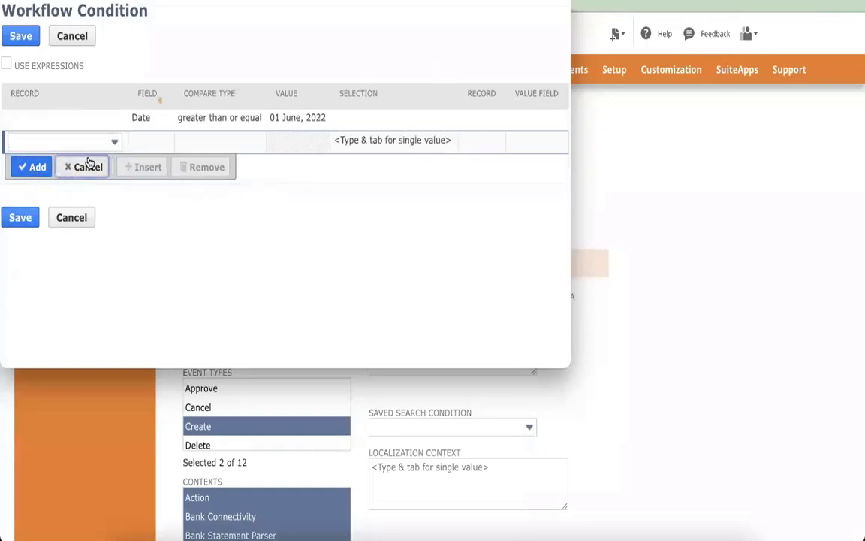
# Save the workflow condition and return to the workflow definition
pyautogui.click(23, 218)
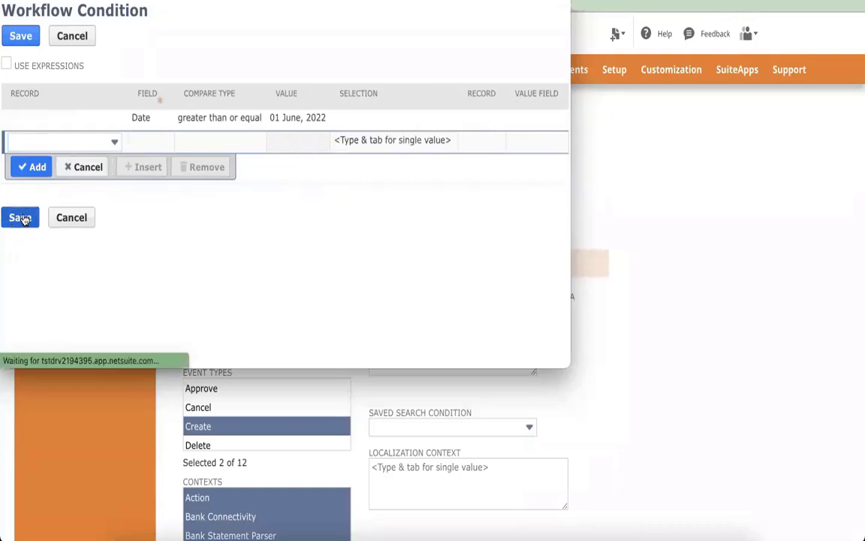
pyautogui.scroll(-3, 559, 332)
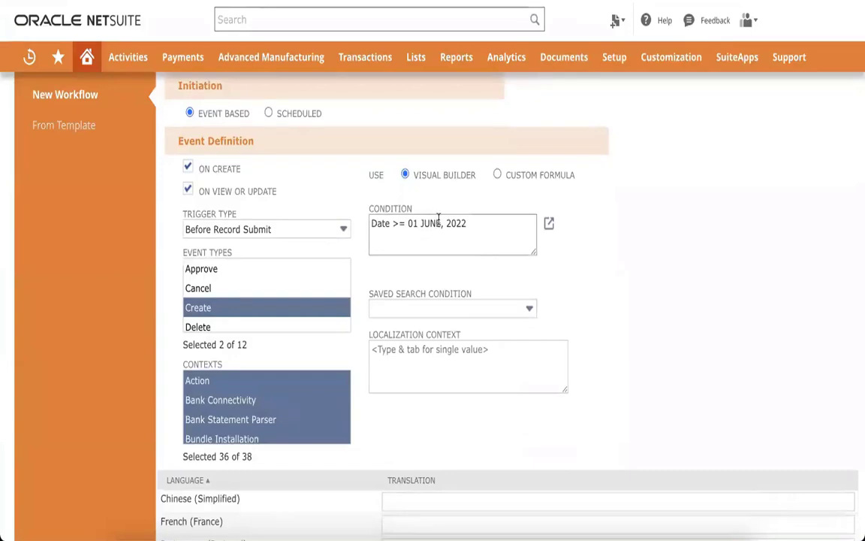
# Examine the saved searches offered for the workflow's Saved Search Condition without choosing one
pyautogui.click(462, 311)
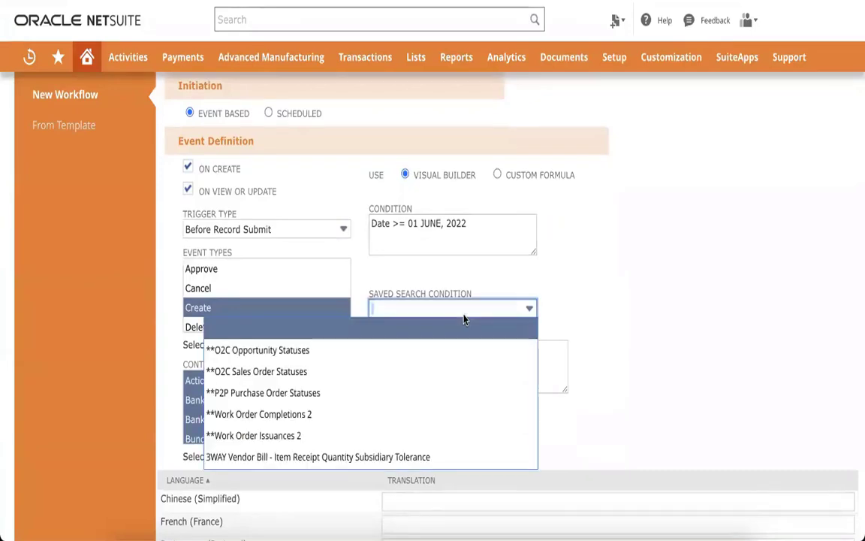
pyautogui.scroll(-3, 421, 406)
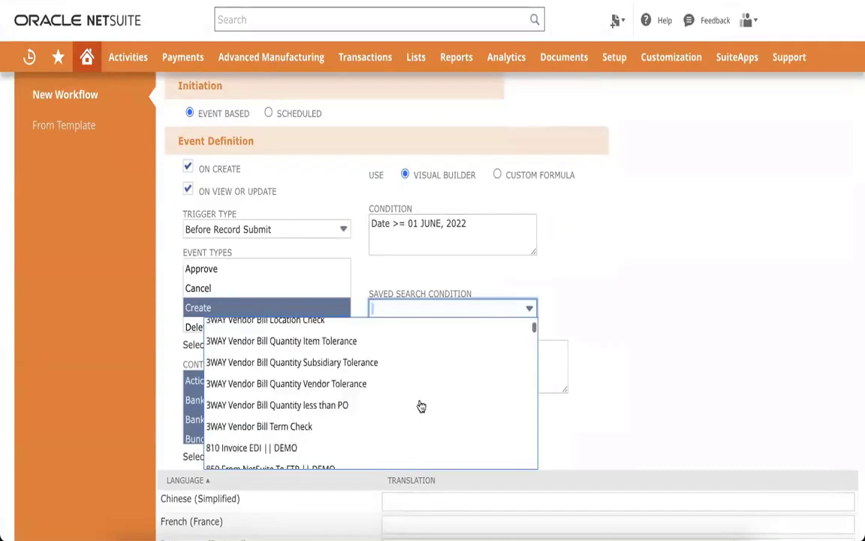
pyautogui.scroll(-20, 421, 406)
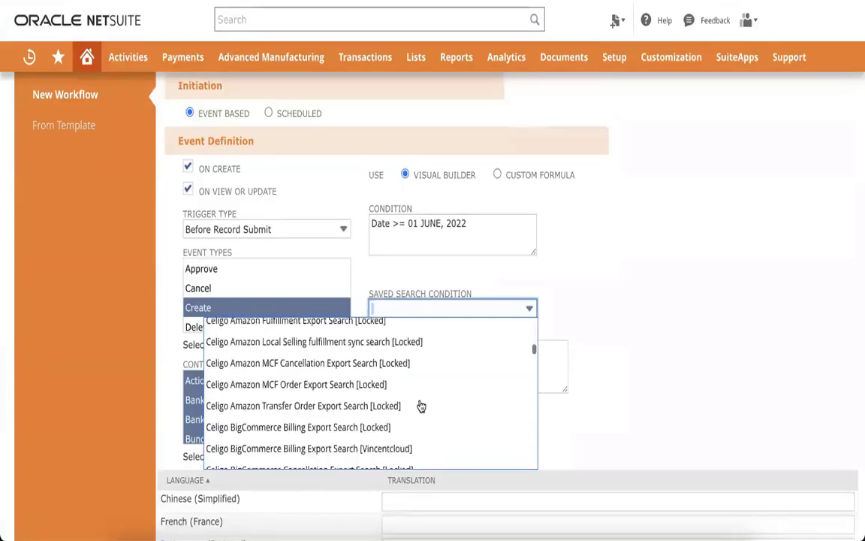
pyautogui.scroll(-8, 422, 407)
pyautogui.click(637, 351)
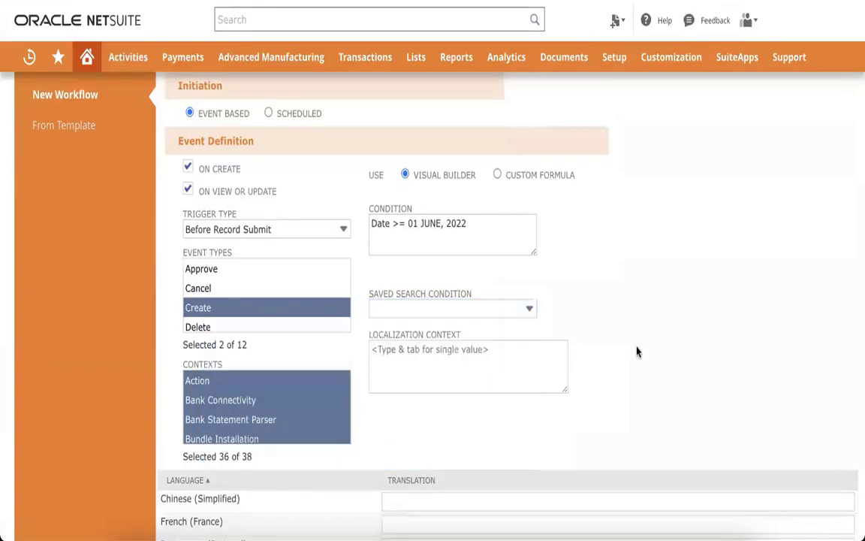
pyautogui.click(471, 317)
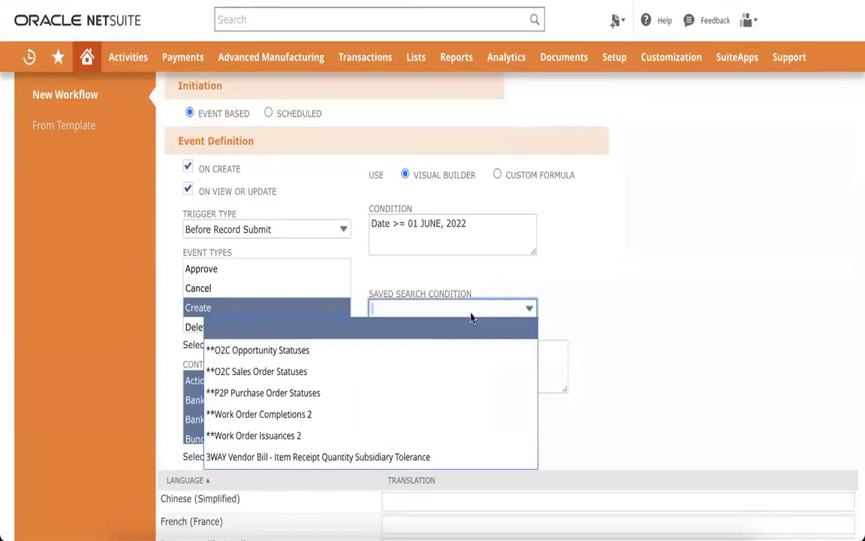
pyautogui.click(471, 317)
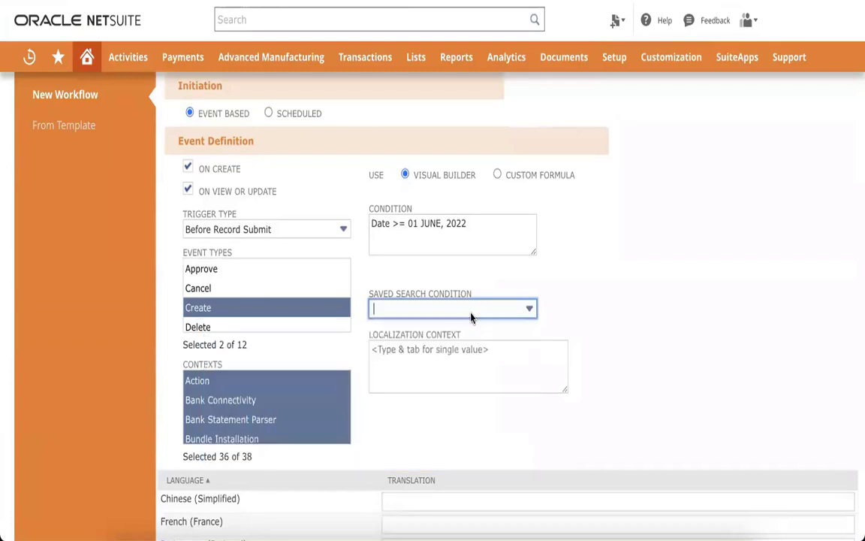
pyautogui.click(618, 318)
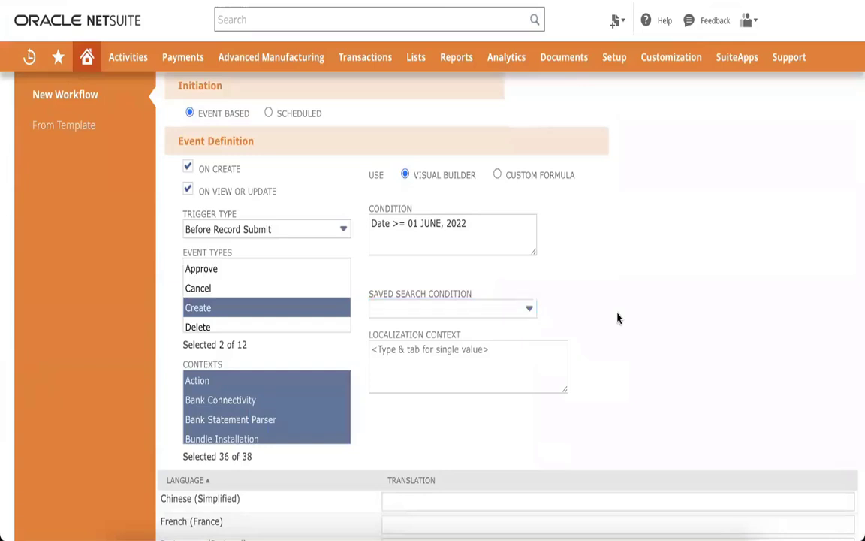
# Save the new Test flow workflow definition
pyautogui.scroll(-2, 617, 319)
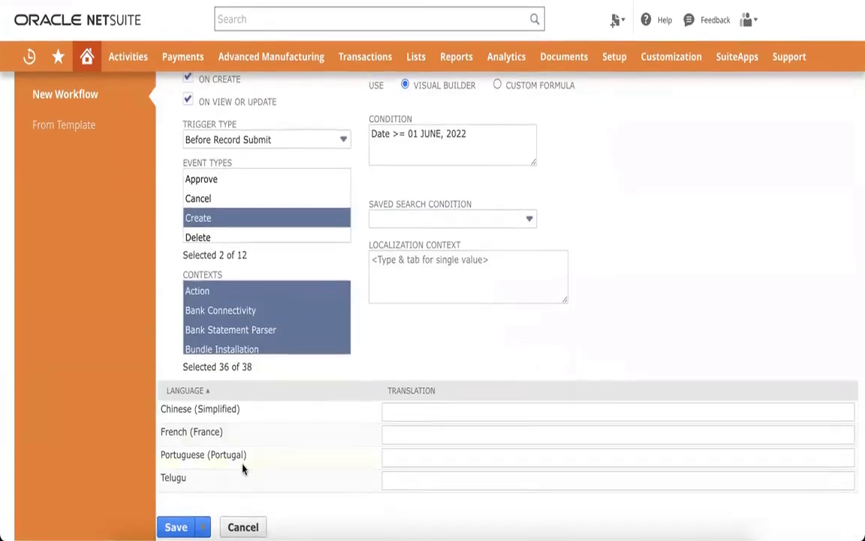
pyautogui.scroll(5, 232, 447)
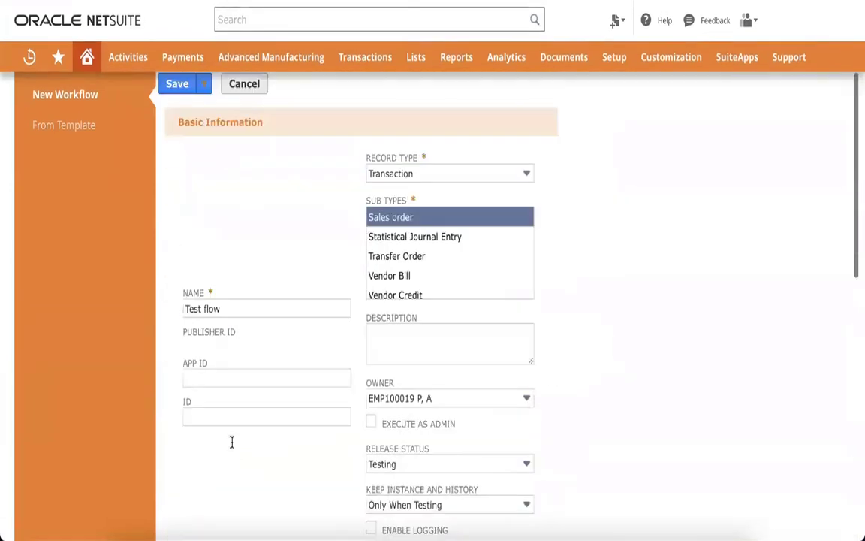
pyautogui.click(184, 93)
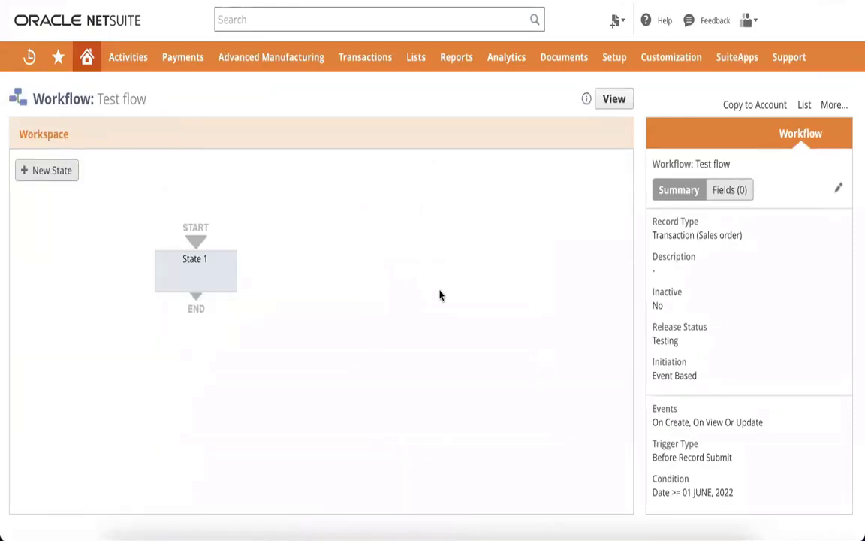
# Start a new Set Field Mandatory action for State 1 of the workflow
pyautogui.click(196, 277)
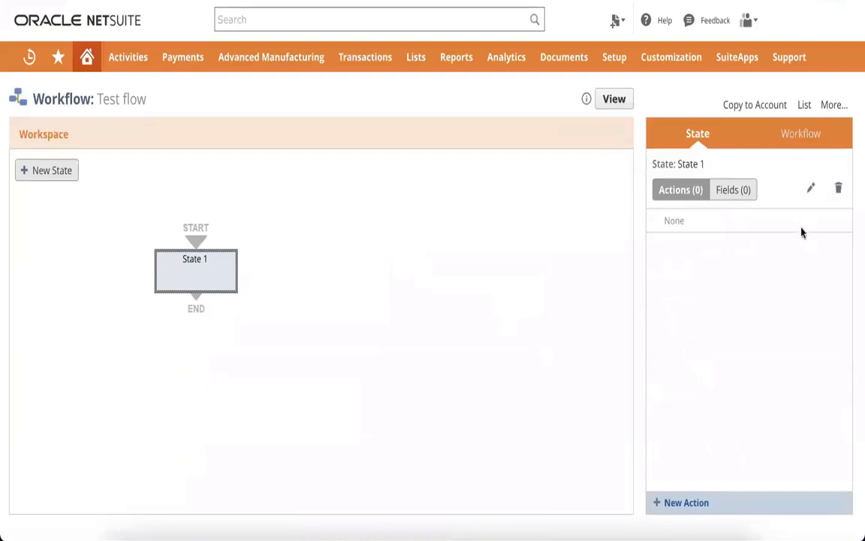
pyautogui.click(685, 501)
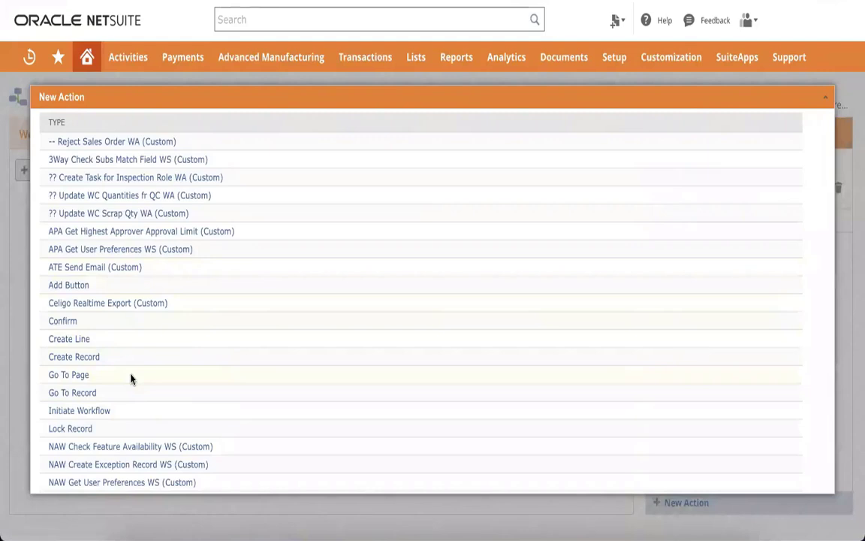
pyautogui.scroll(-3, 129, 379)
pyautogui.scroll(-5, 130, 378)
pyautogui.scroll(1, 130, 380)
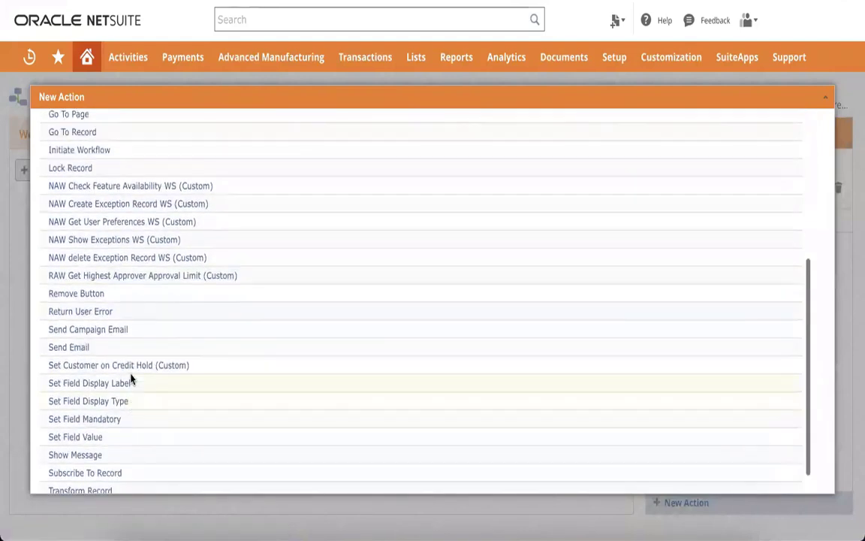
pyautogui.click(84, 421)
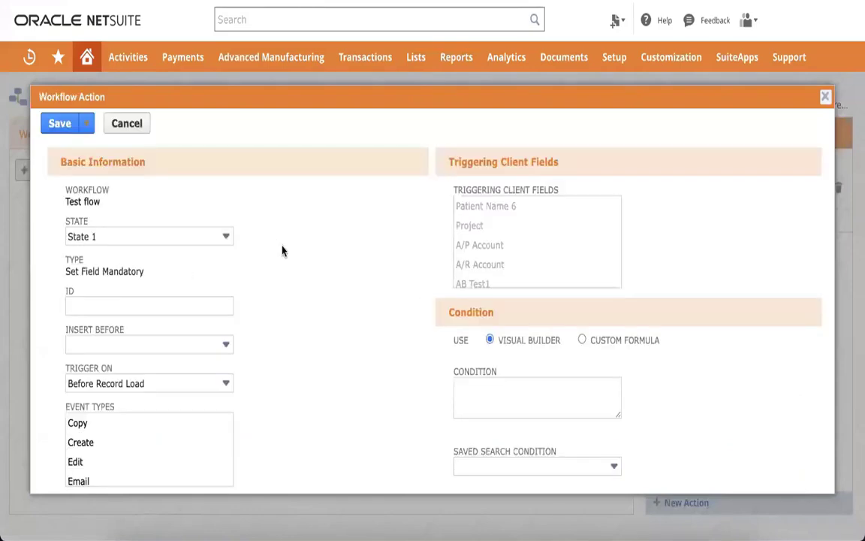
# Choose Memo as the body field in the Set Field Mandatory action's parameters
pyautogui.scroll(-5, 256, 259)
pyautogui.scroll(2, 258, 266)
pyautogui.scroll(3, 258, 265)
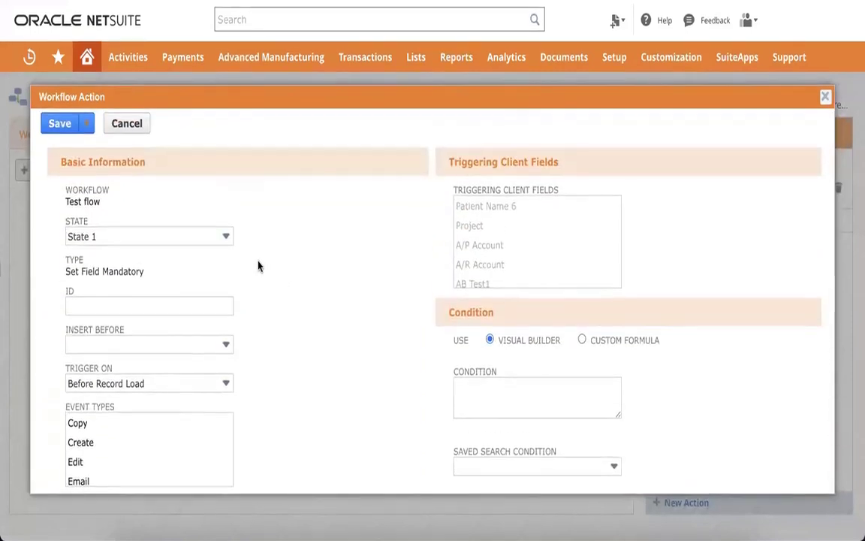
pyautogui.scroll(-3, 257, 265)
pyautogui.scroll(-3, 258, 266)
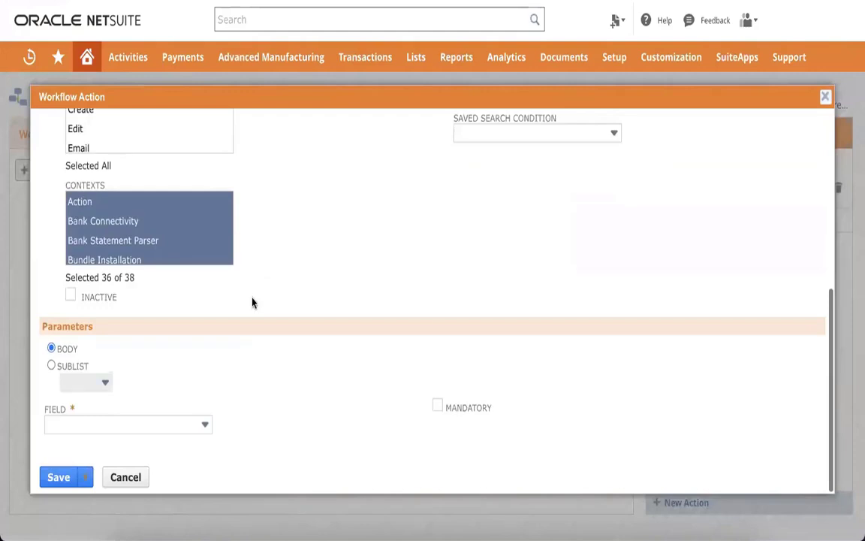
pyautogui.click(139, 425)
pyautogui.write('me')
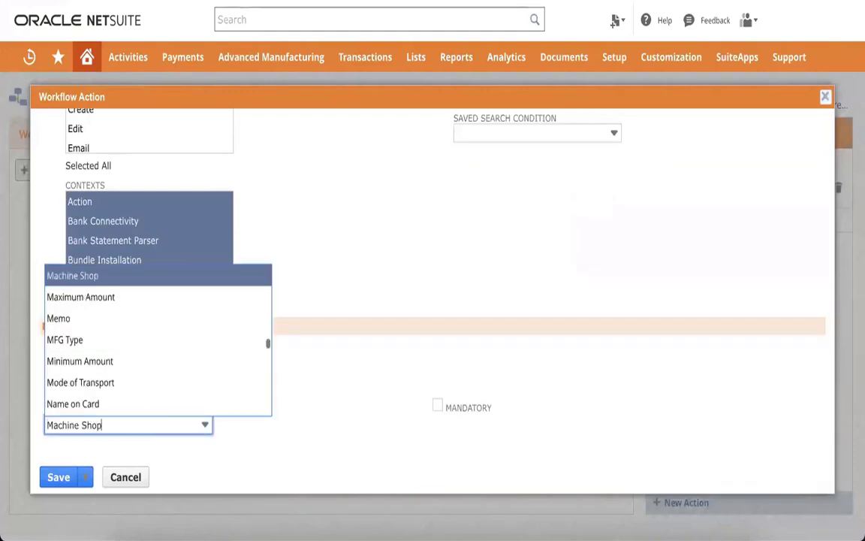
pyautogui.press('Return')
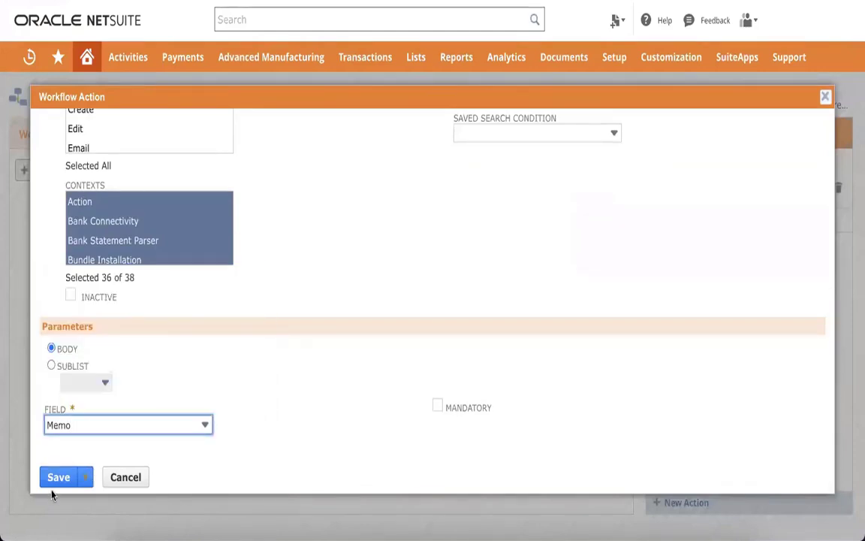